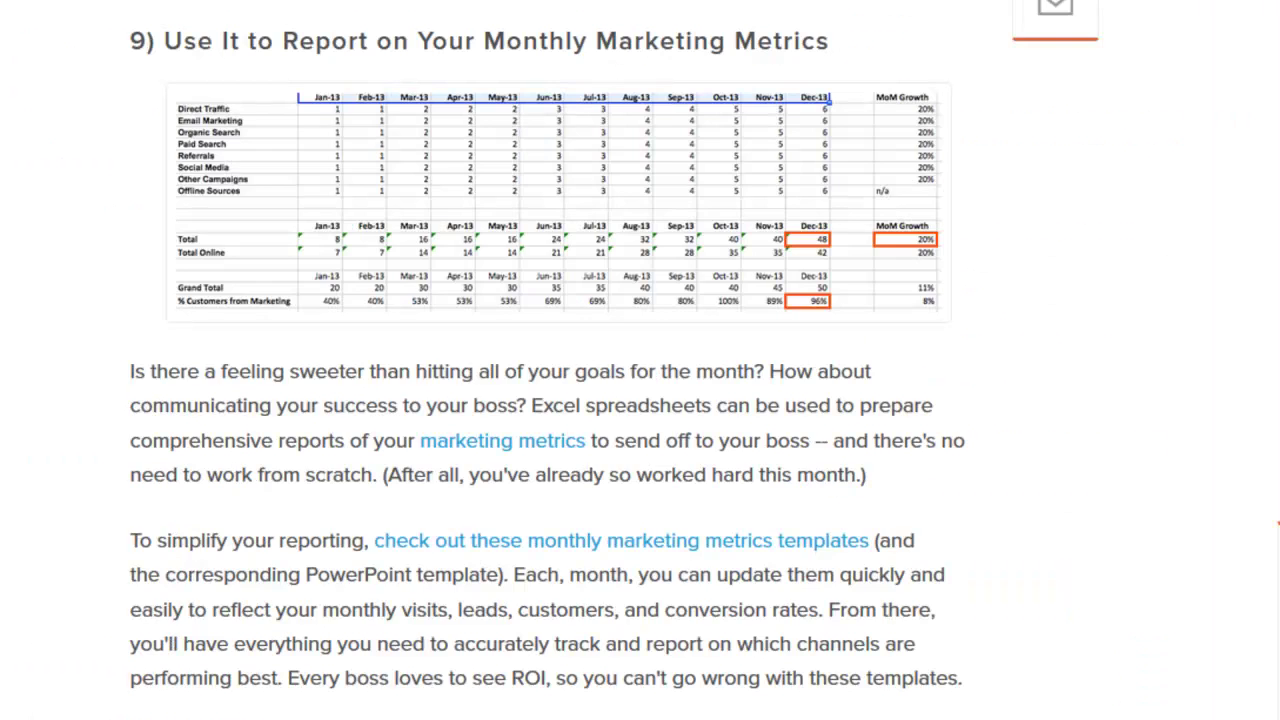
Read the article's section on reporting monthly marketing metrics and find its template download link
scroll(766, 172, "up", 5)
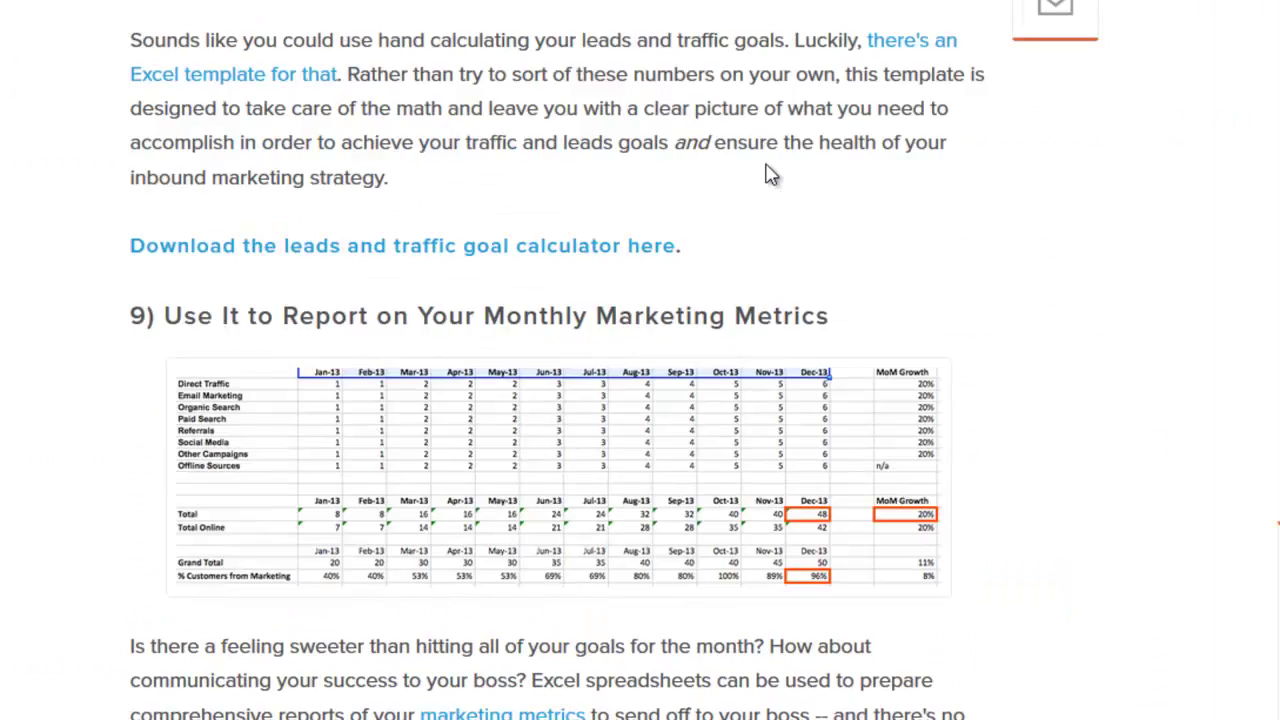
scroll(548, 360, "down", 8)
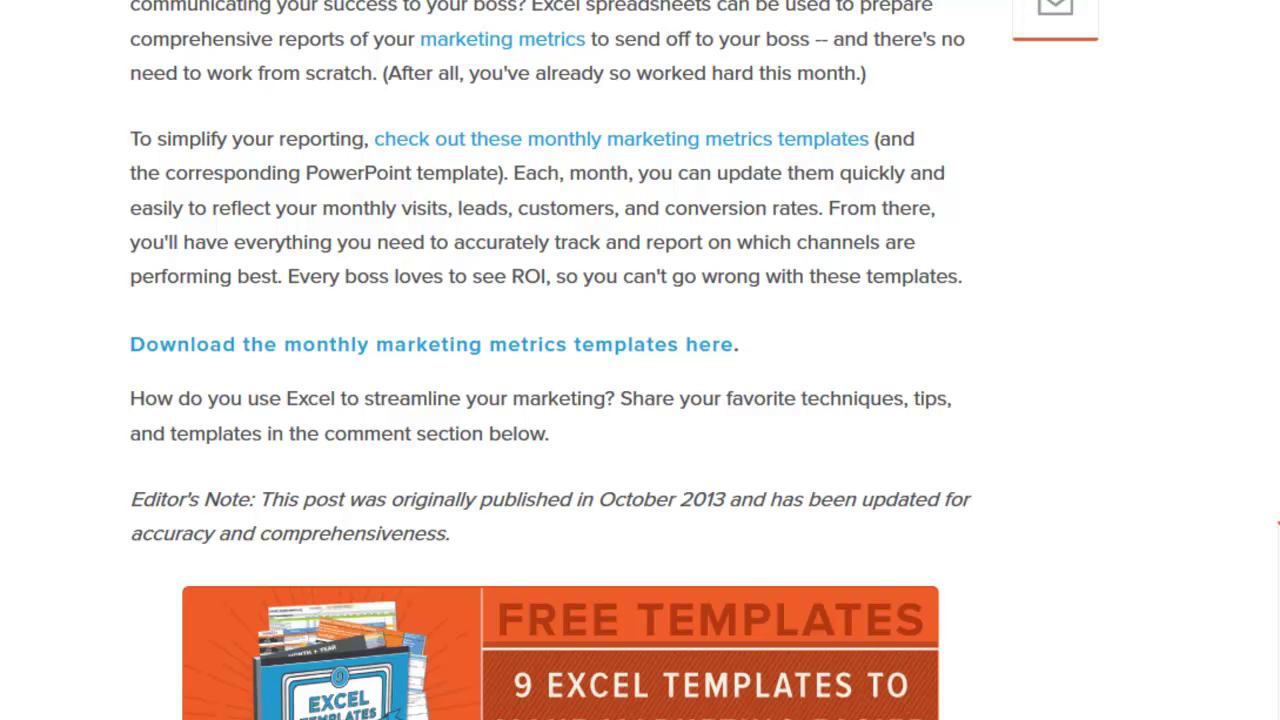
scroll(640, 360, "down", 10)
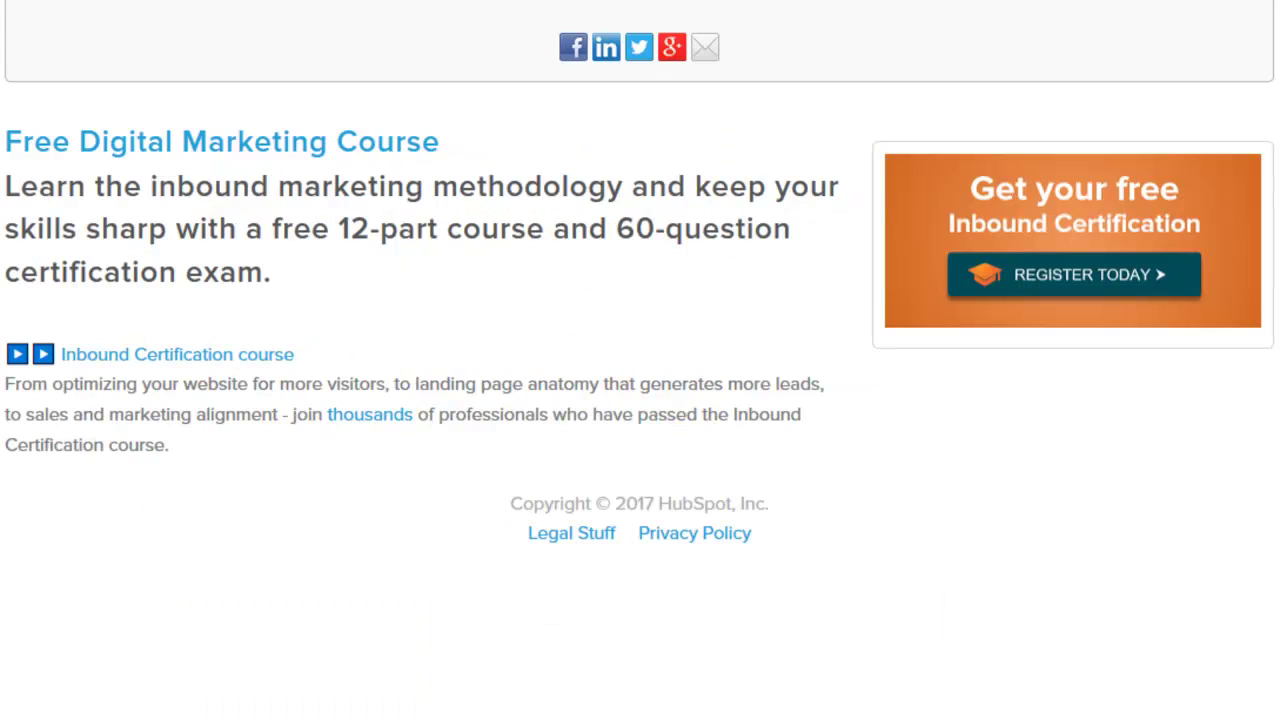
scroll(486, 157, "up", 4)
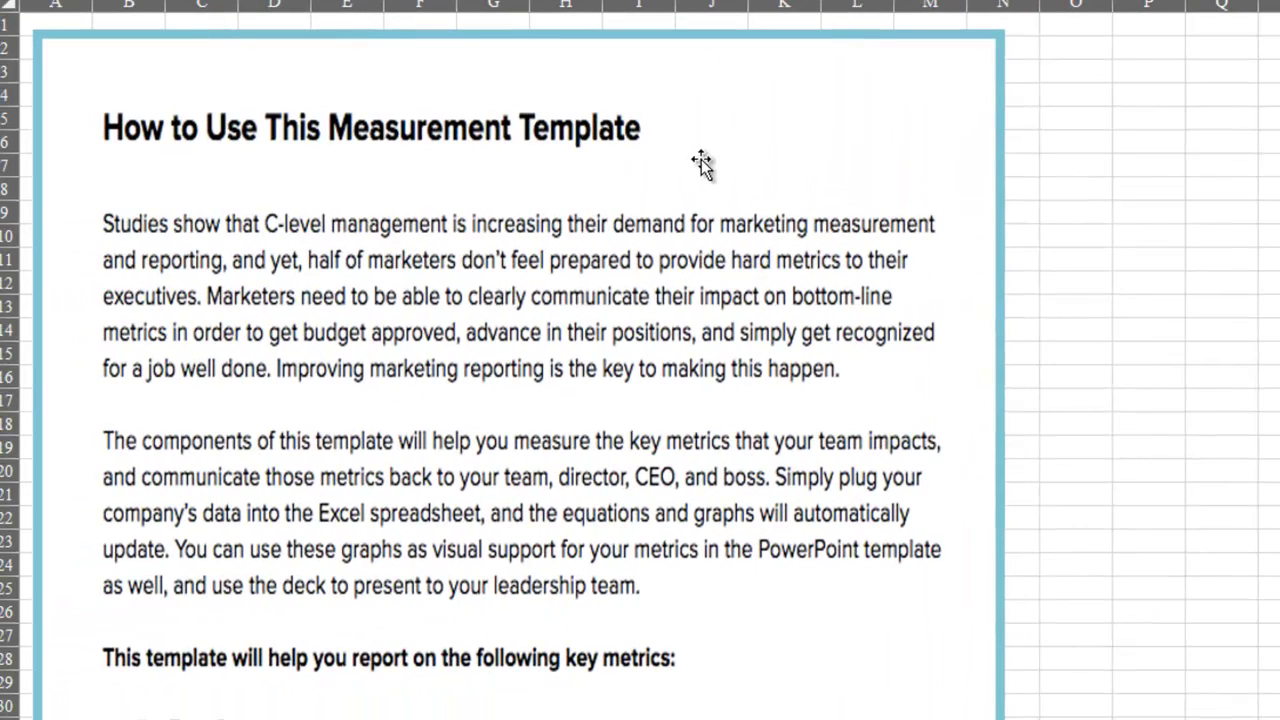
Read through the measurement template's instructions in Excel and enable editing of the workbook
scroll(477, 302, "down", 3)
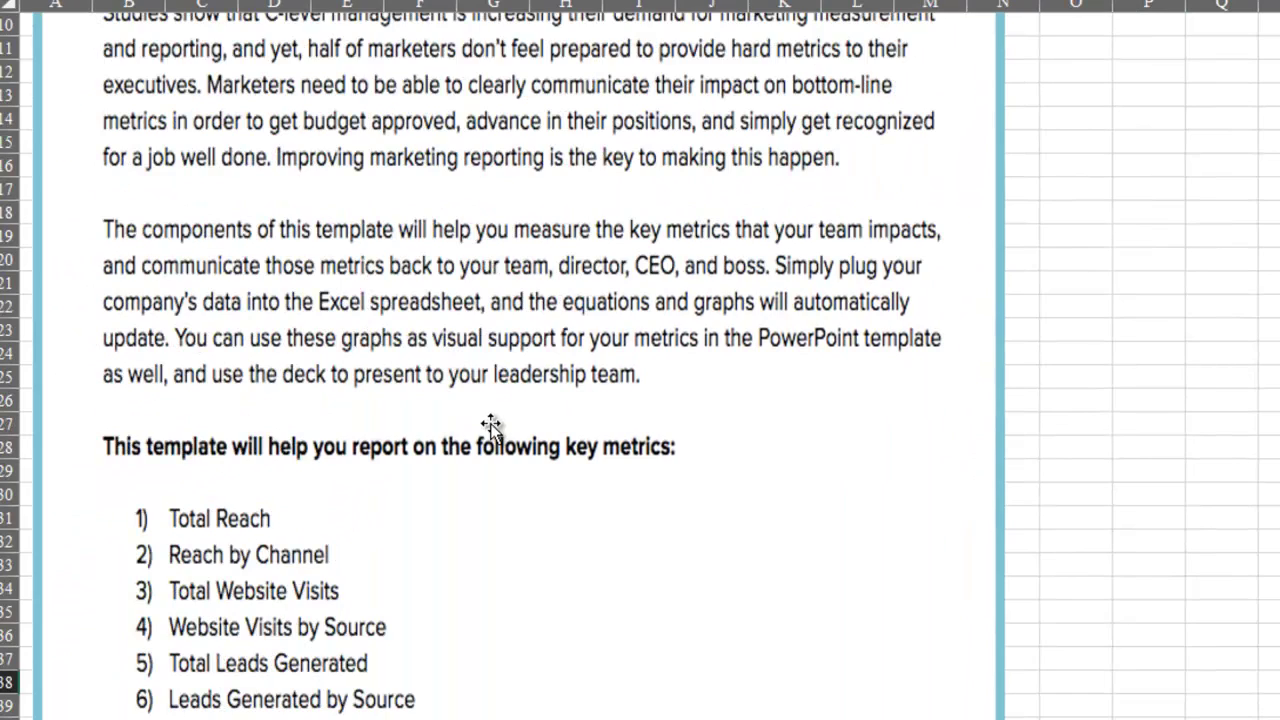
scroll(490, 423, "up", 3)
scroll(434, 598, "down", 3)
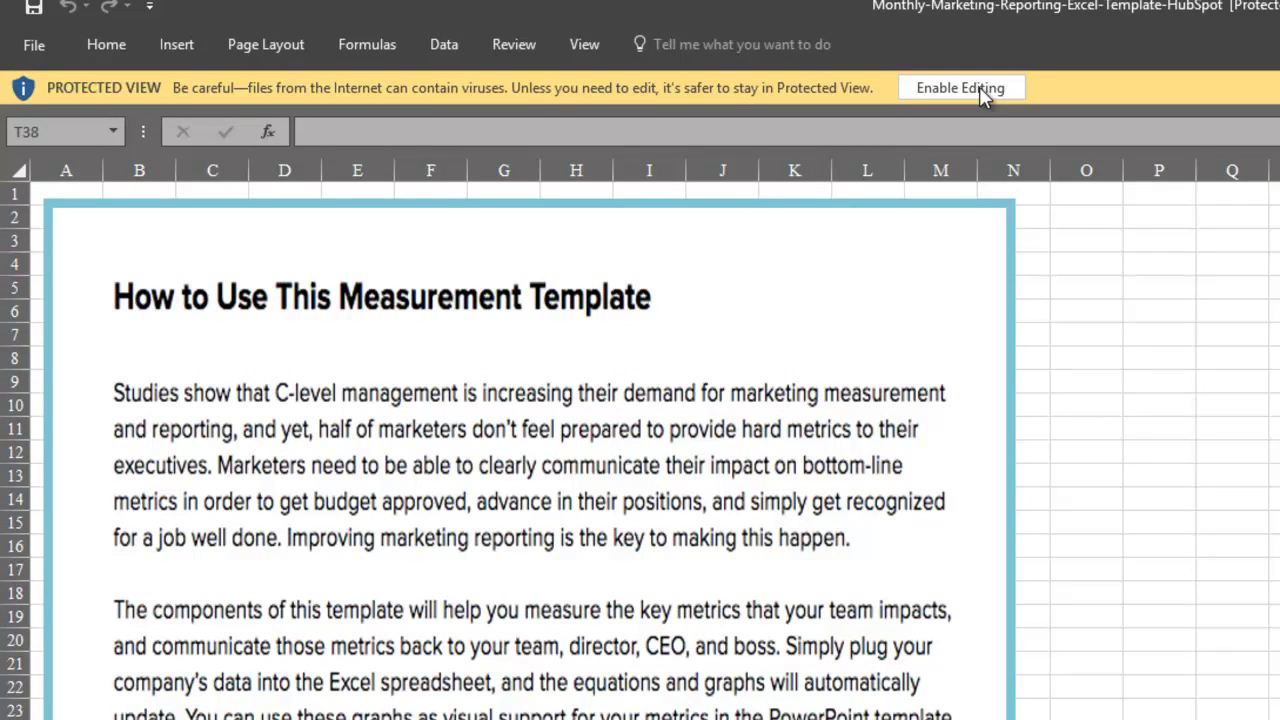
left_click(960, 88)
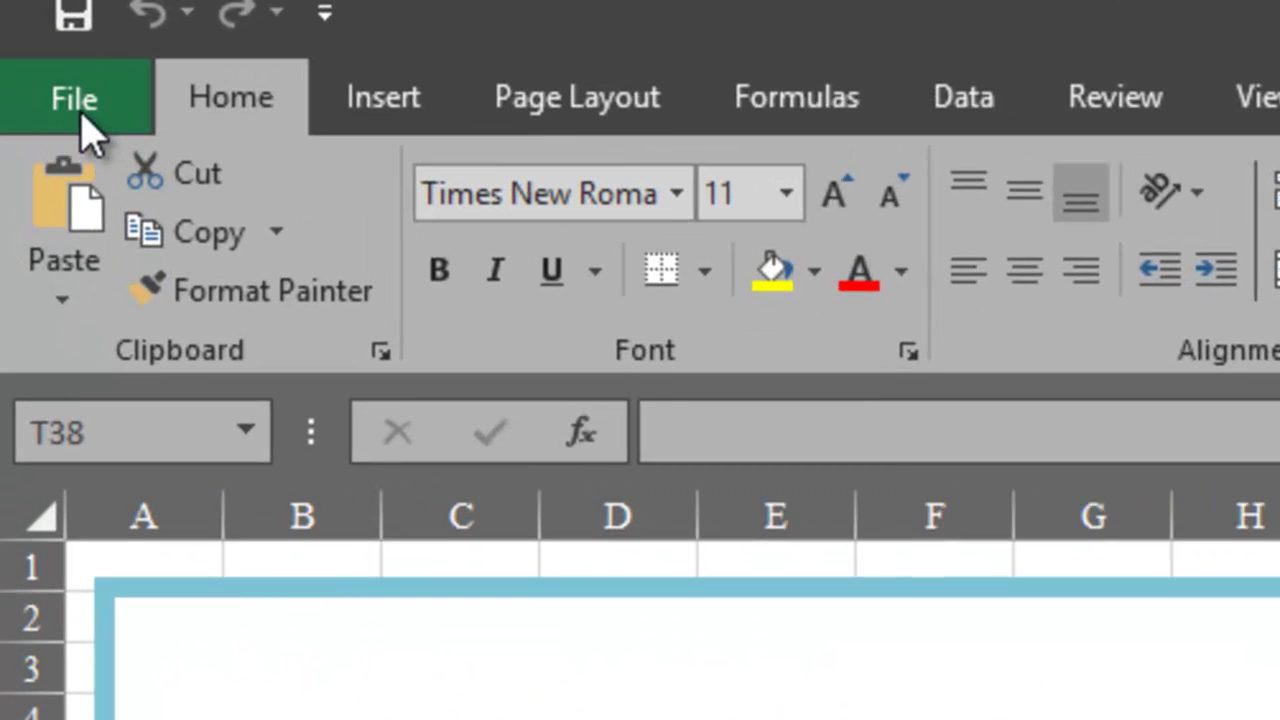
Save a copy of the workbook on drive D: under the file name NCLEX-traffic
left_click(80, 114)
left_click(92, 446)
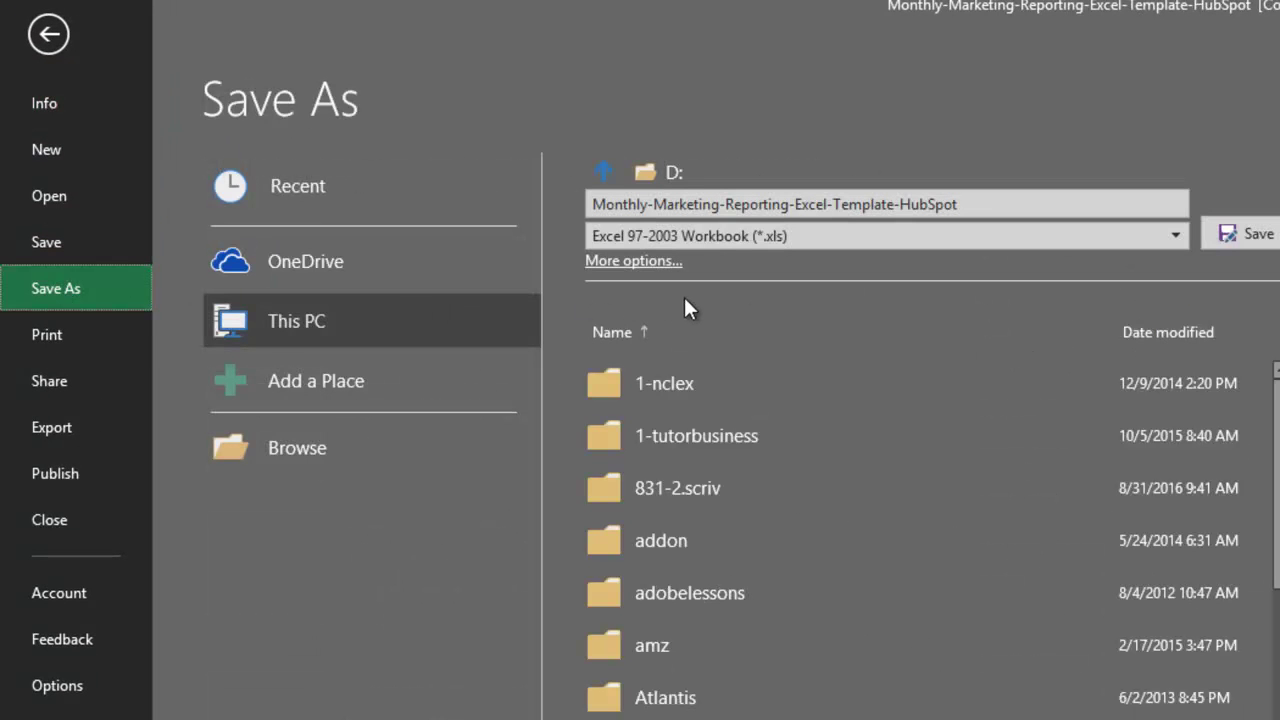
left_click(982, 206)
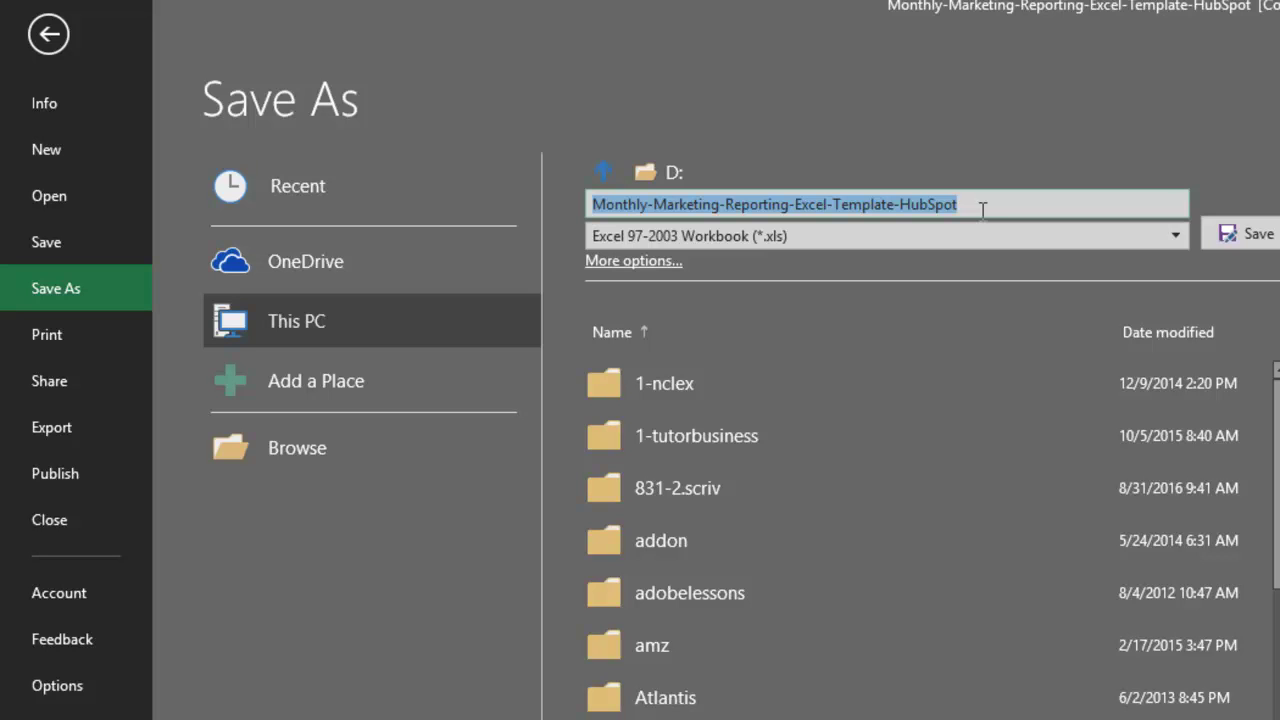
type("NCLEX-t")
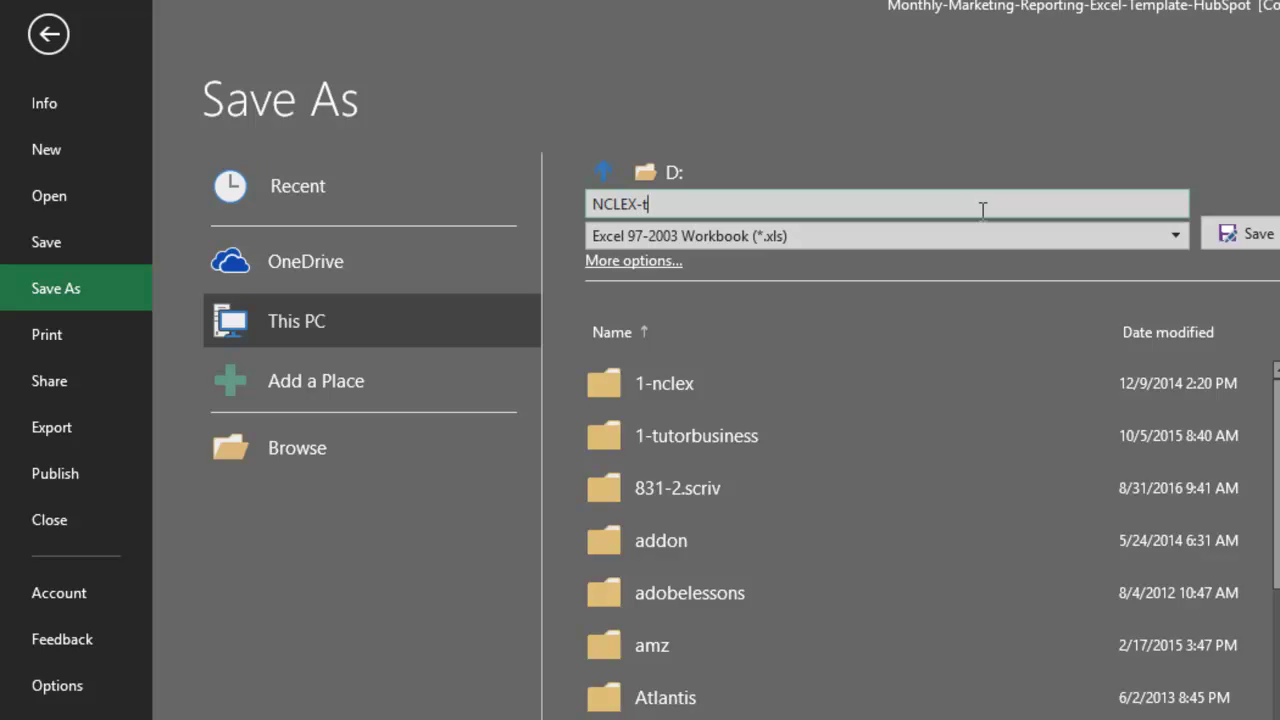
type("raffic")
left_click(1245, 234)
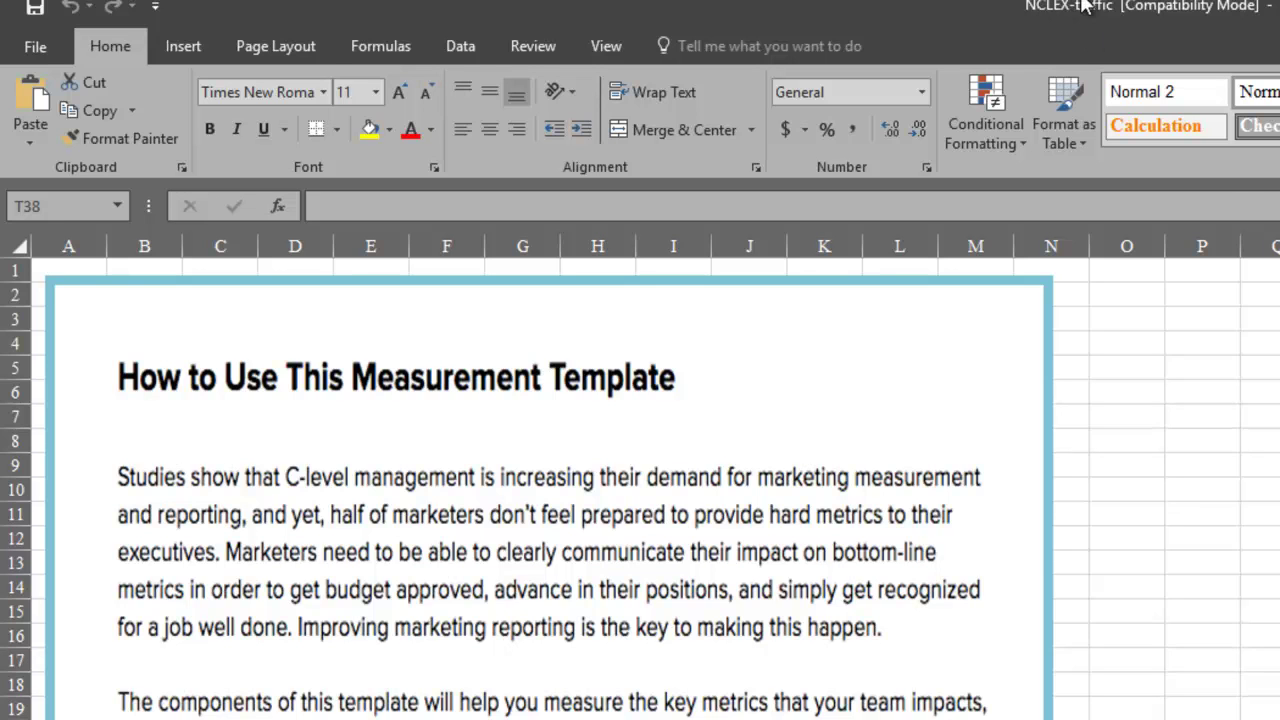
Look over the template's list of key metrics and open the Reach sheet
left_click(883, 232)
scroll(550, 500, "down", 3)
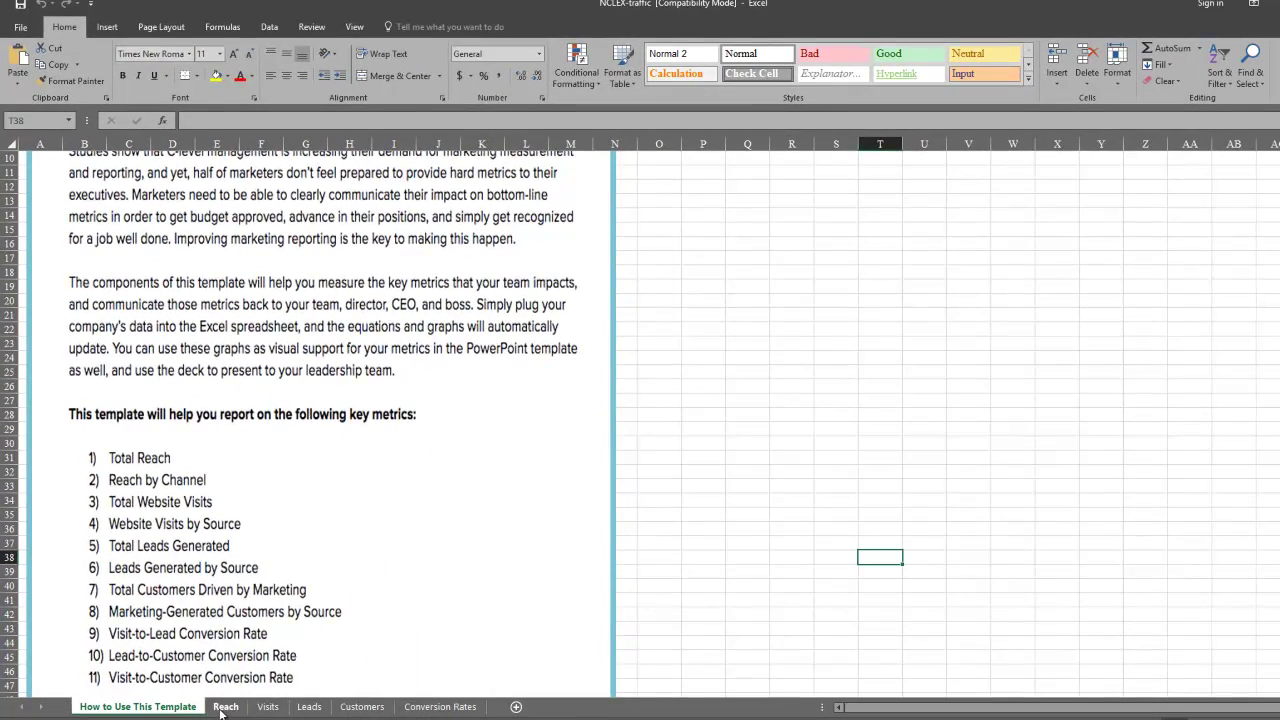
left_click(224, 707)
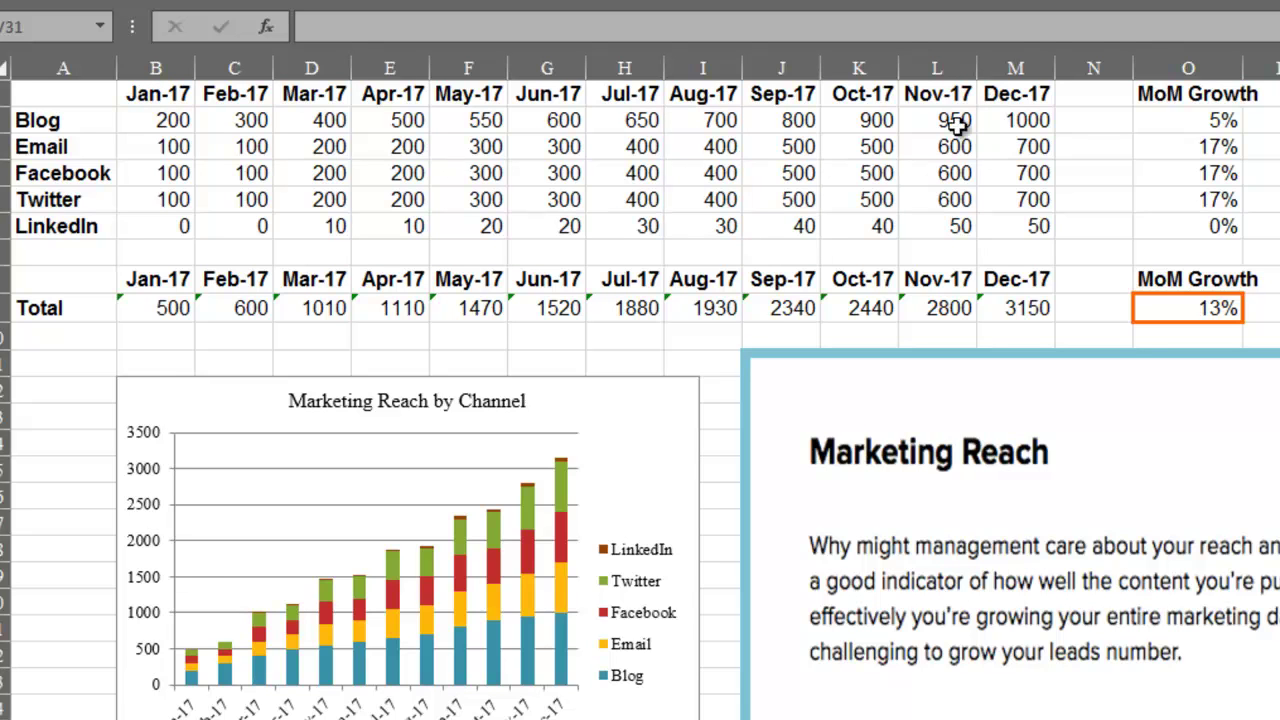
Insert an entire column at cell N1, directly after the Dec-17 column of the Reach sheet
left_click(1087, 93)
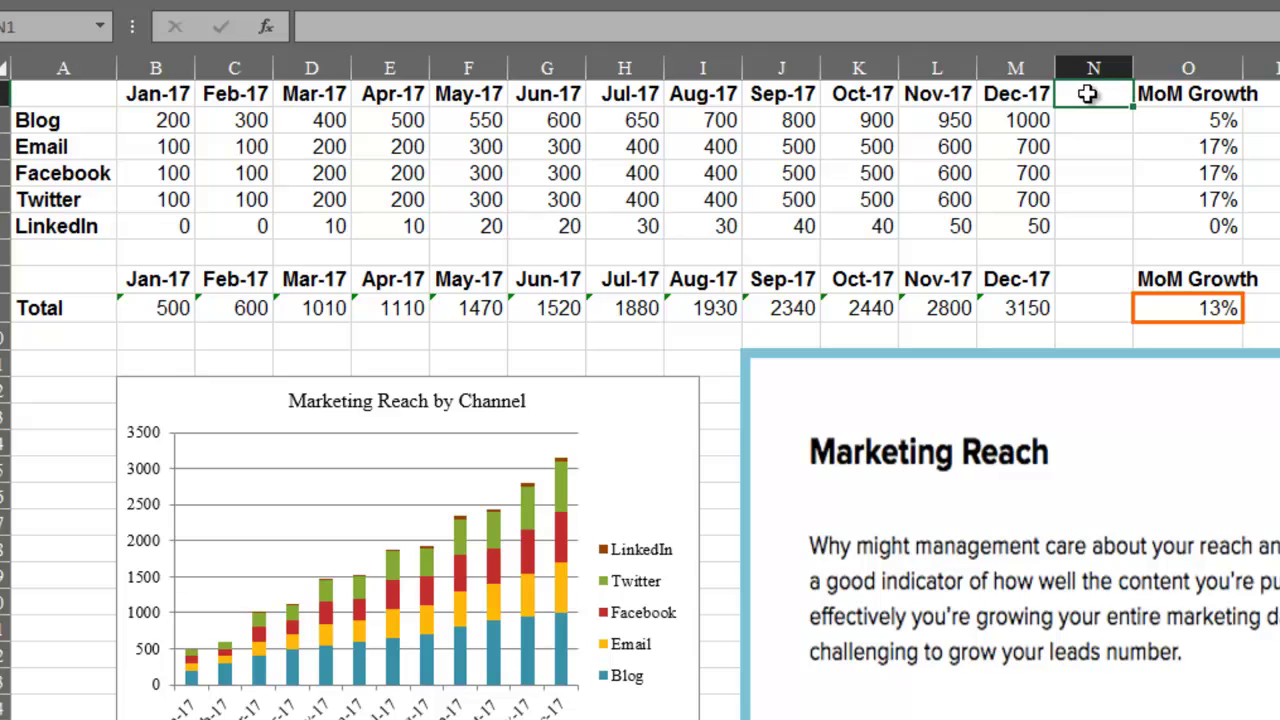
right_click(1087, 93)
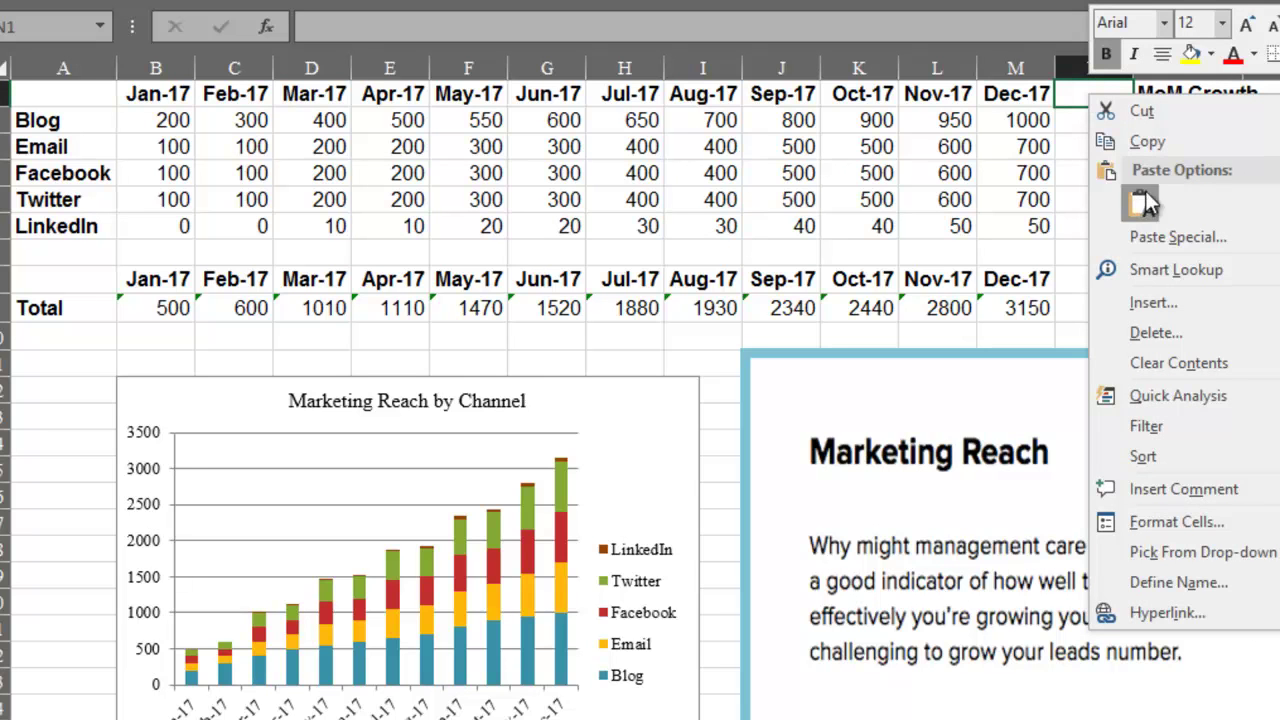
left_click(1196, 309)
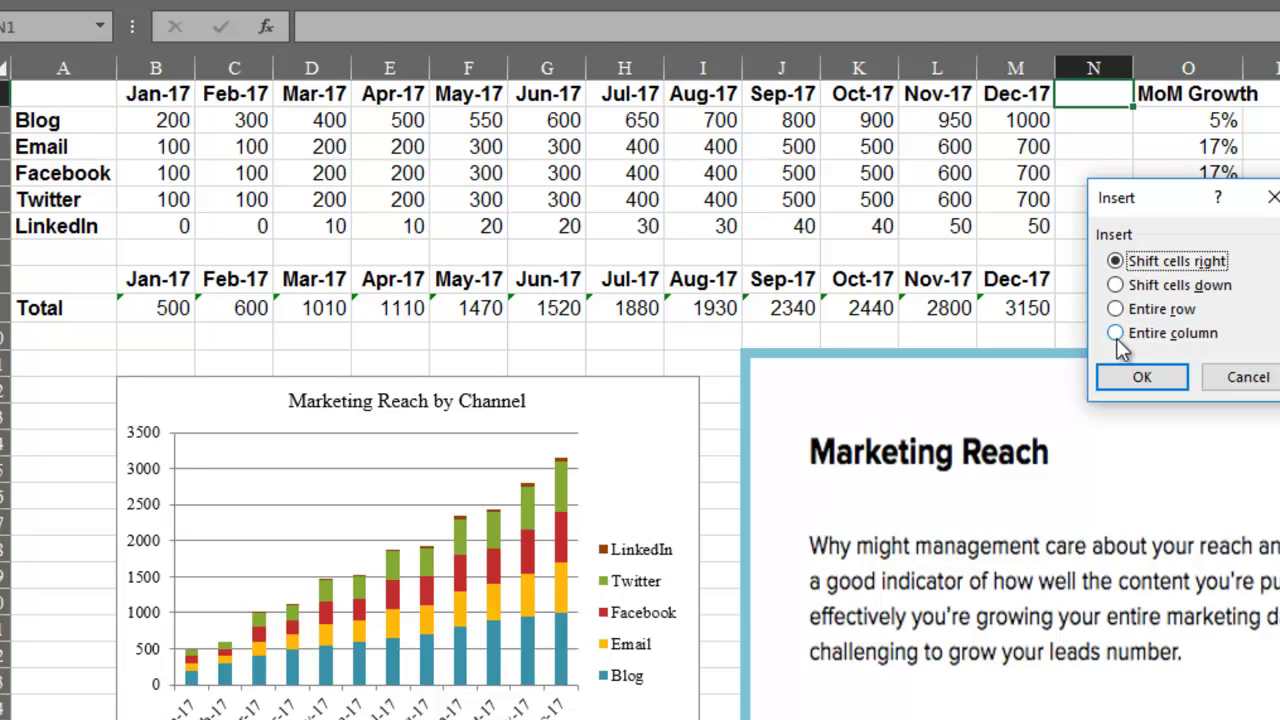
left_click(1116, 335)
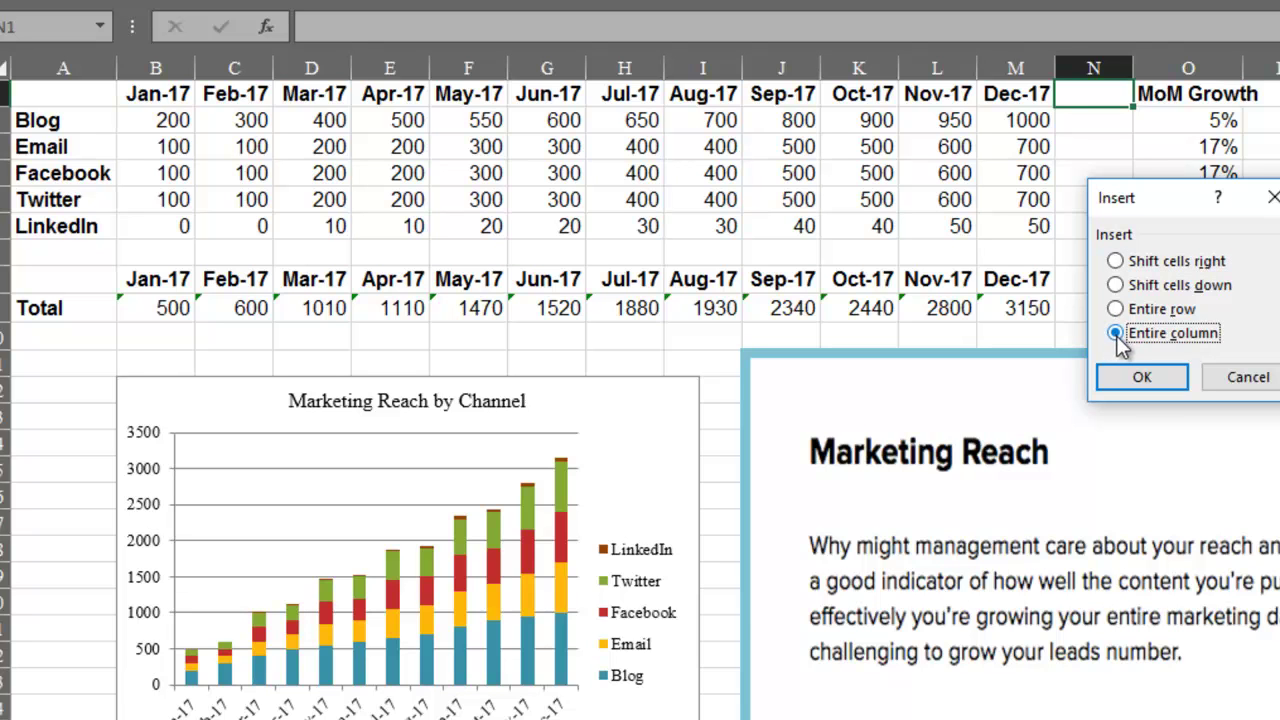
left_click(1145, 377)
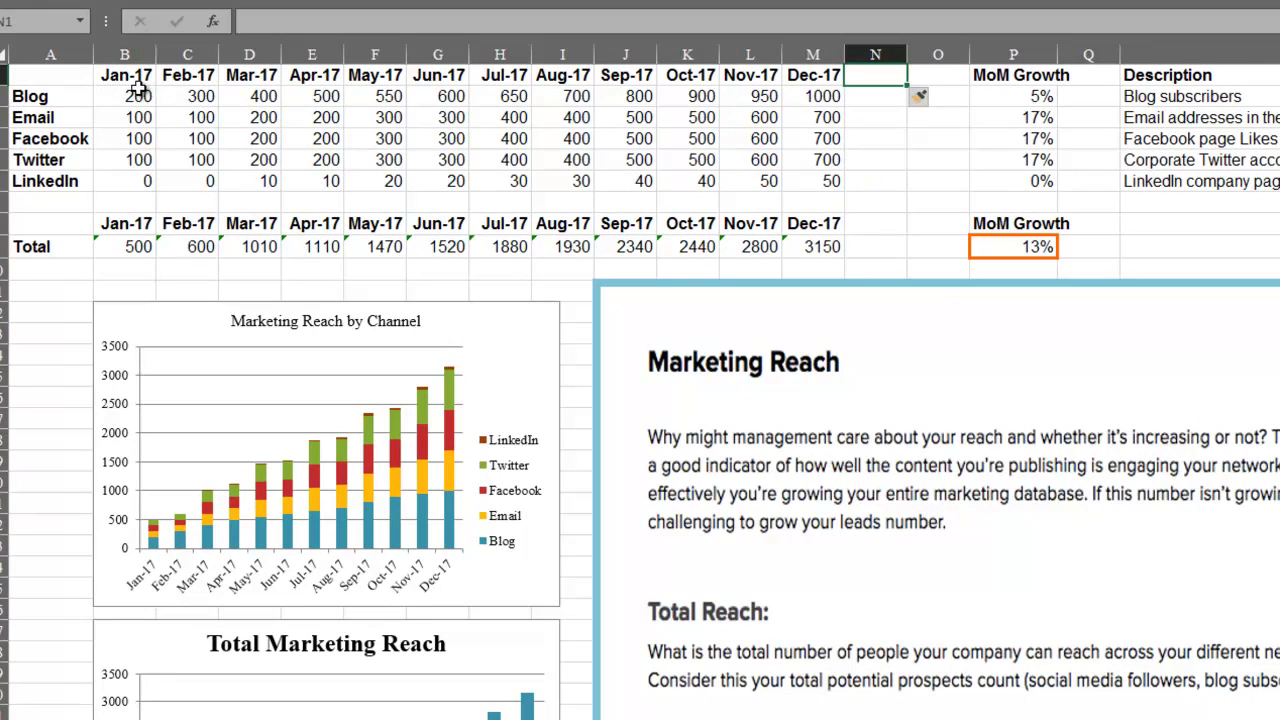
Insert an entire row at cell A7, directly below the LinkedIn row, and select cell B7
left_click(40, 202)
right_click(40, 202)
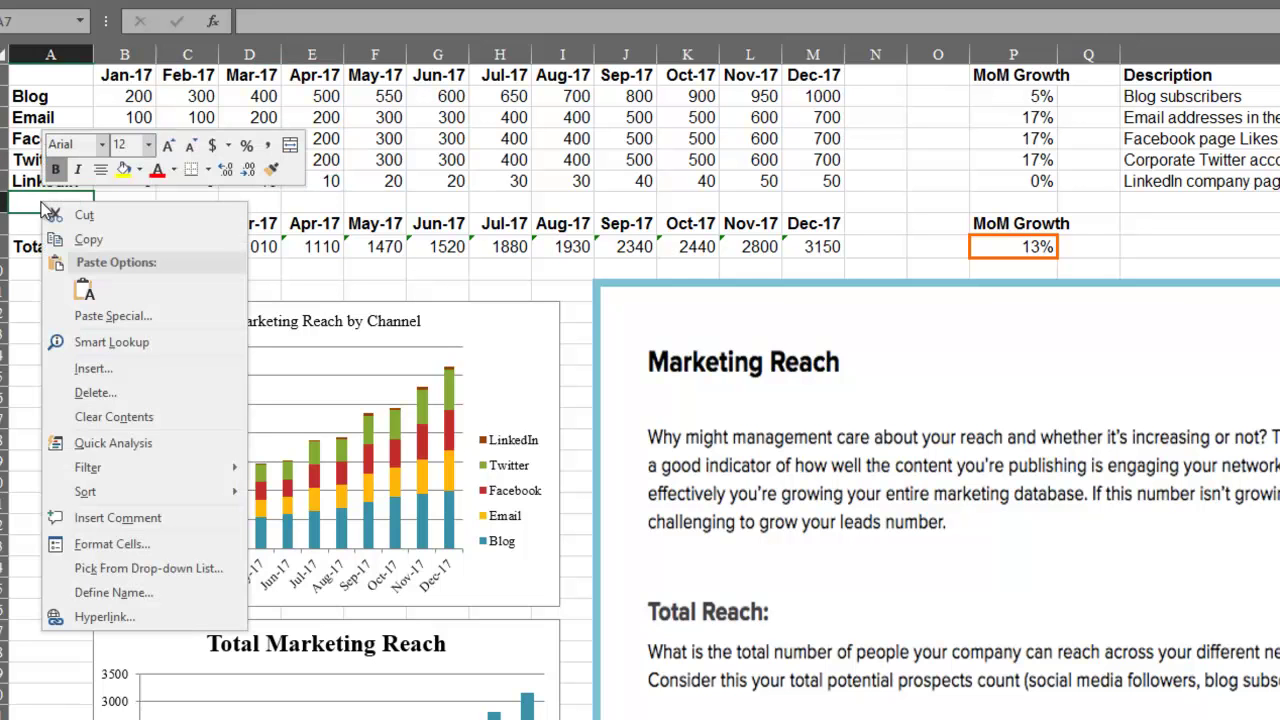
left_click(94, 368)
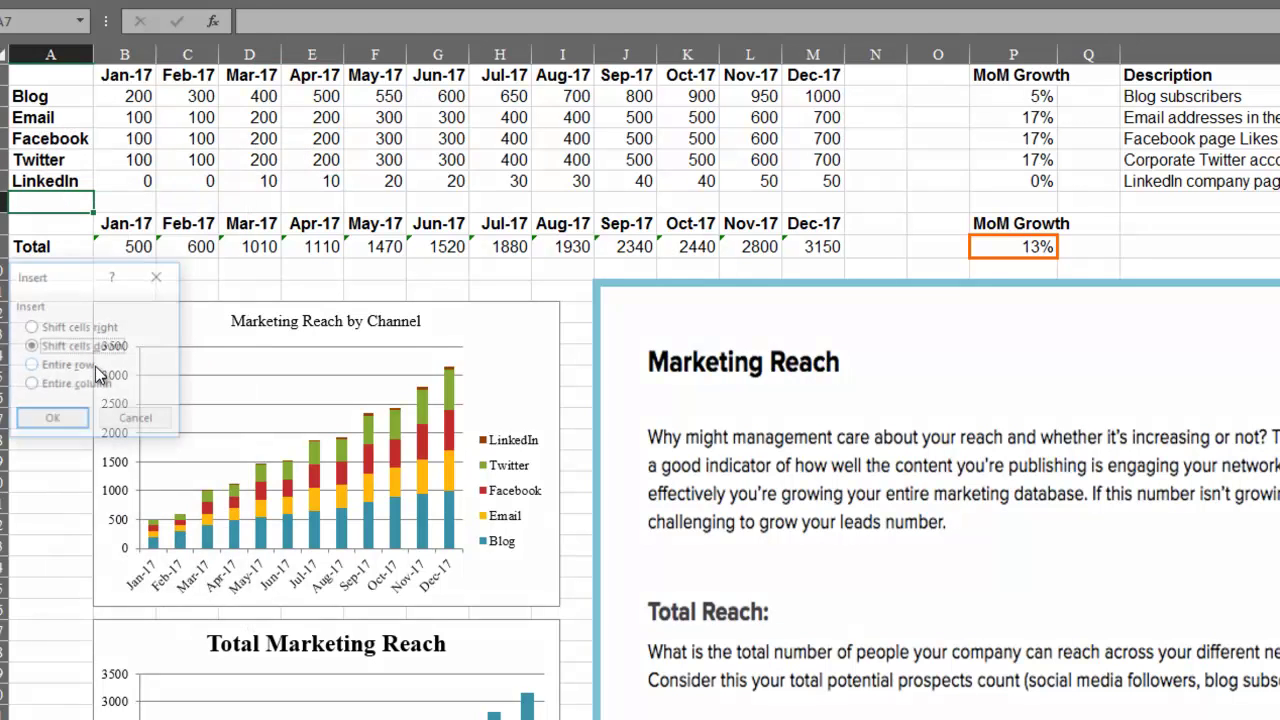
left_click(31, 366)
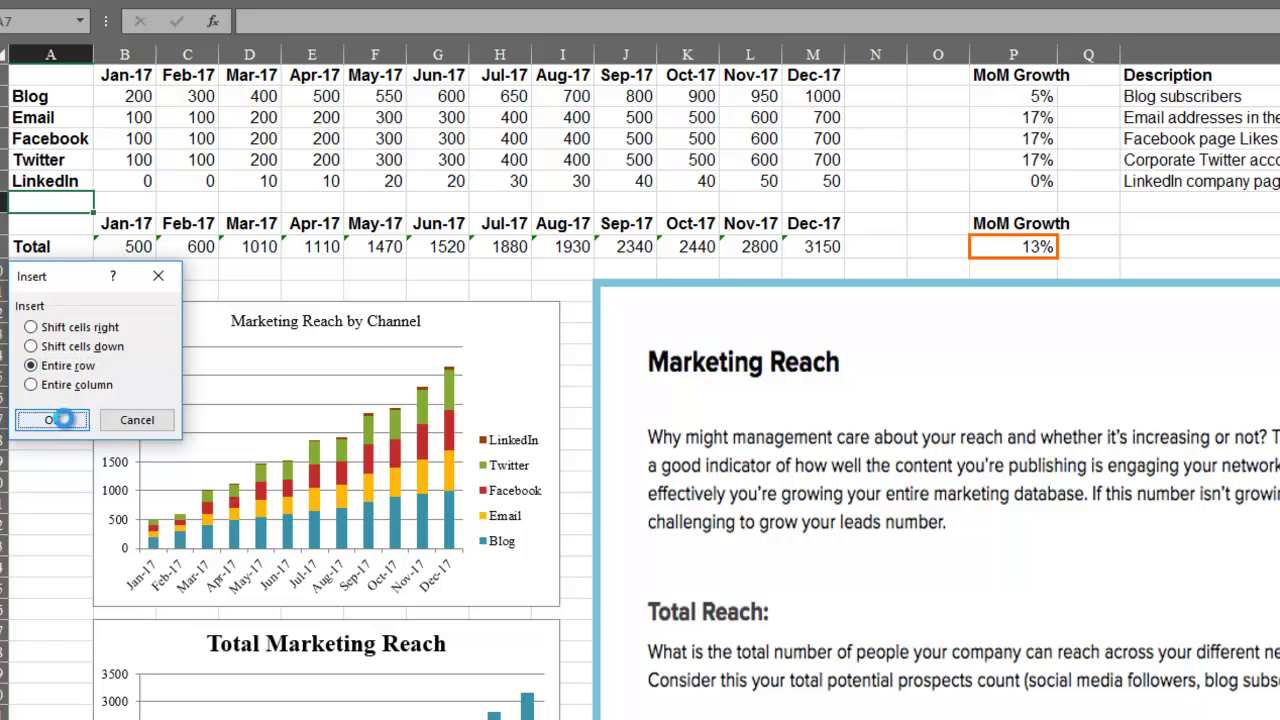
left_click(53, 420)
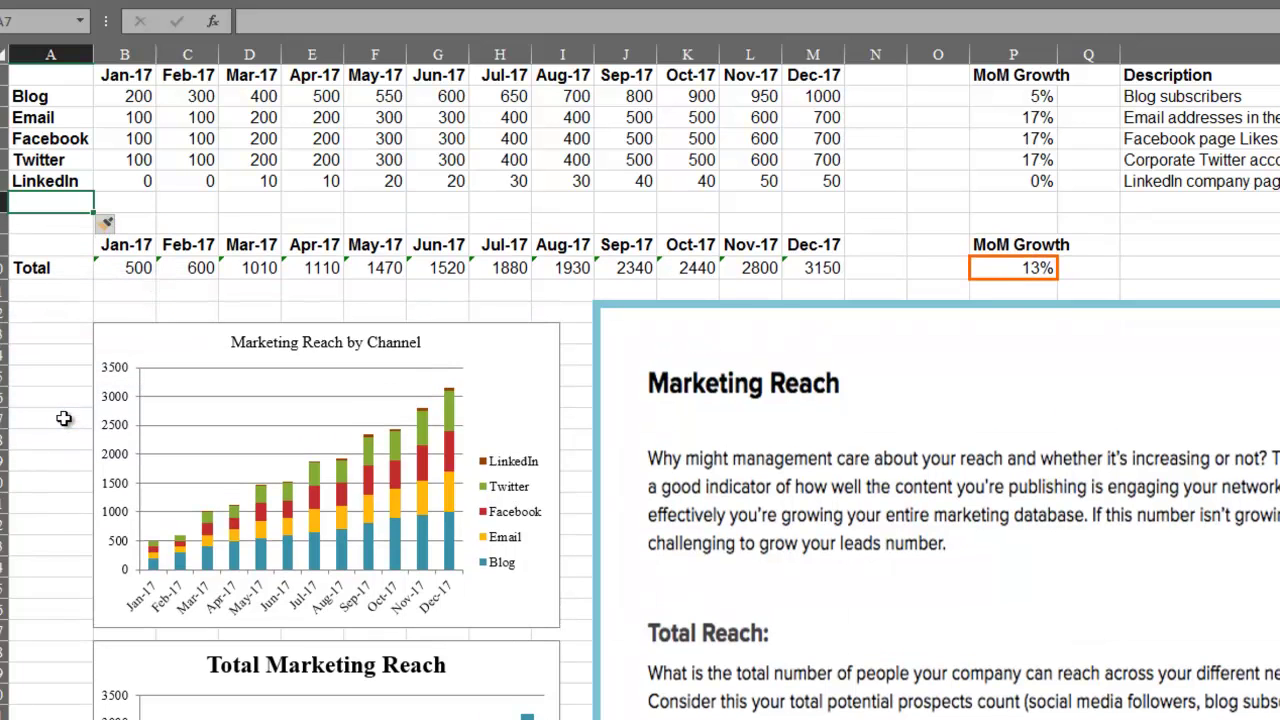
left_click(141, 200)
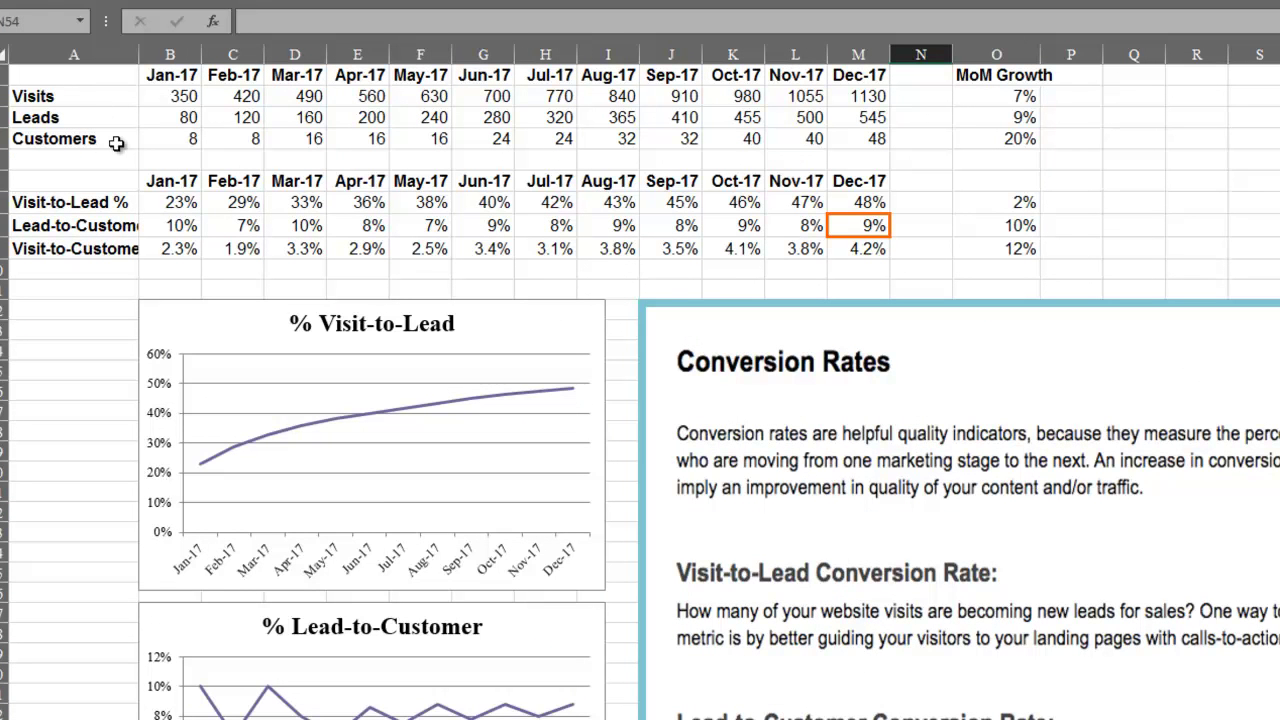
Inspect the January visits formula in B2 and review the three conversion rate charts on the Conversion Rates sheet
left_click(172, 96)
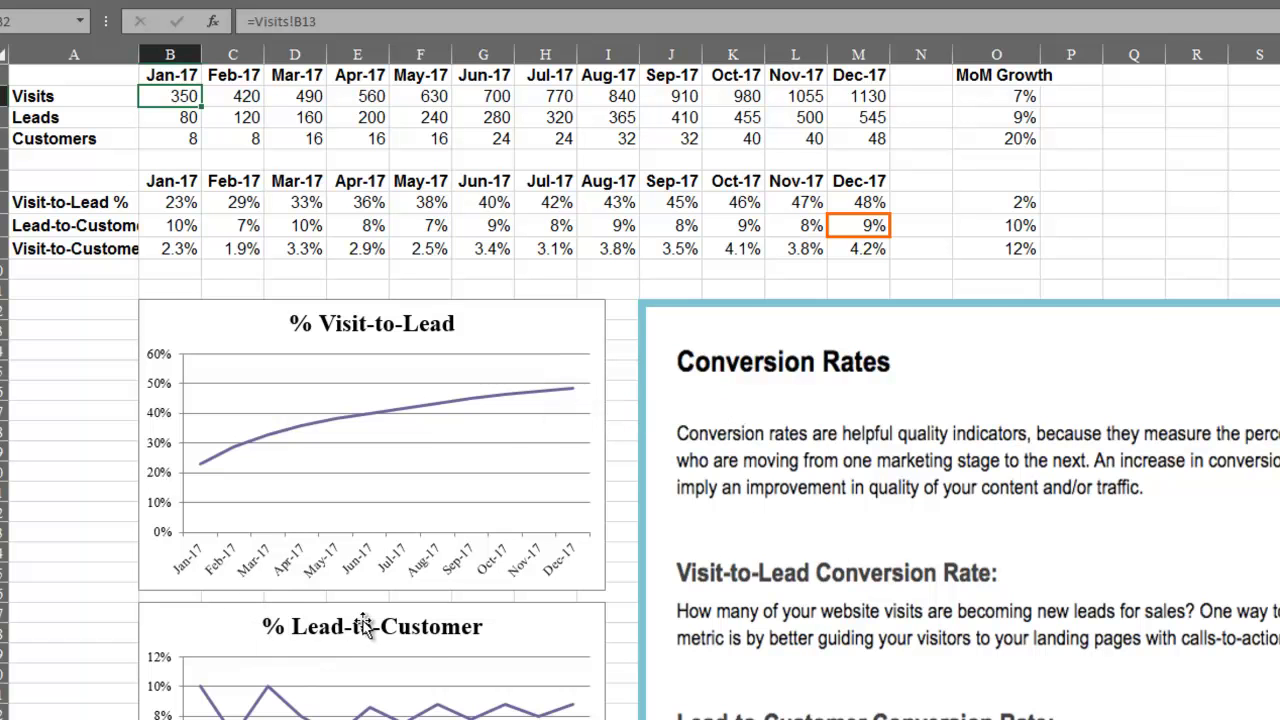
scroll(482, 486, "down", 5)
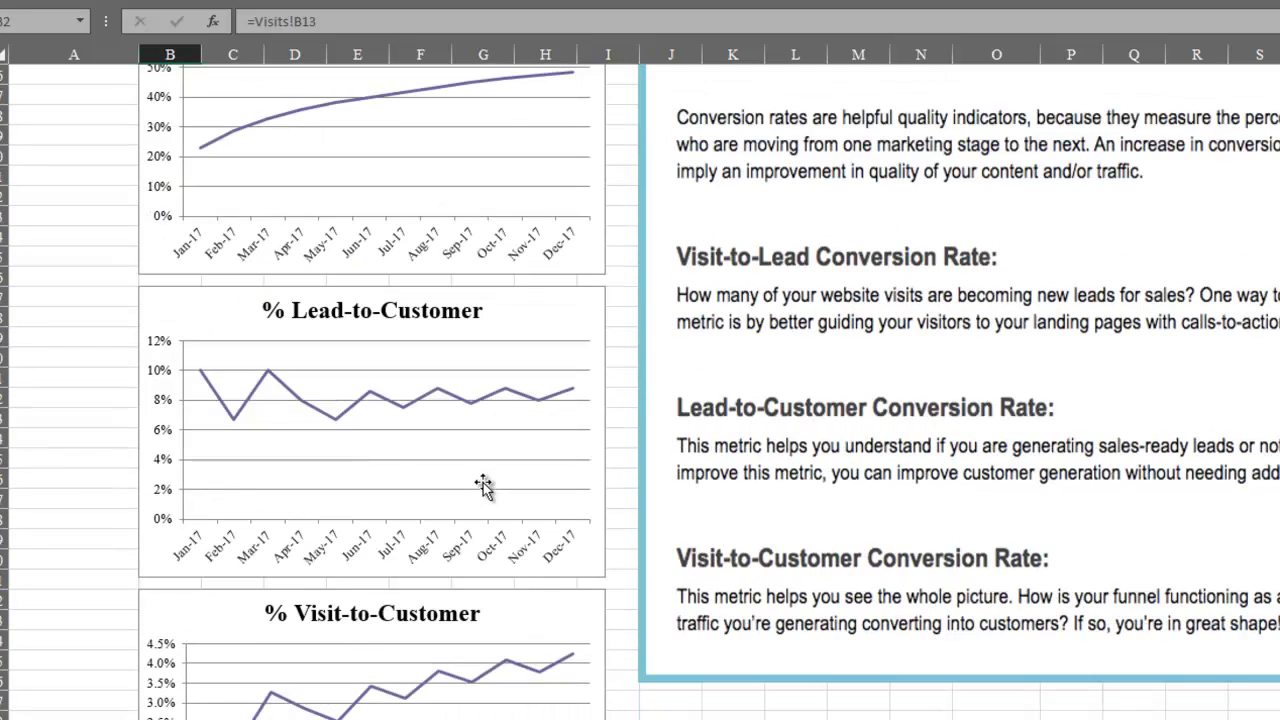
scroll(484, 487, "down", 4)
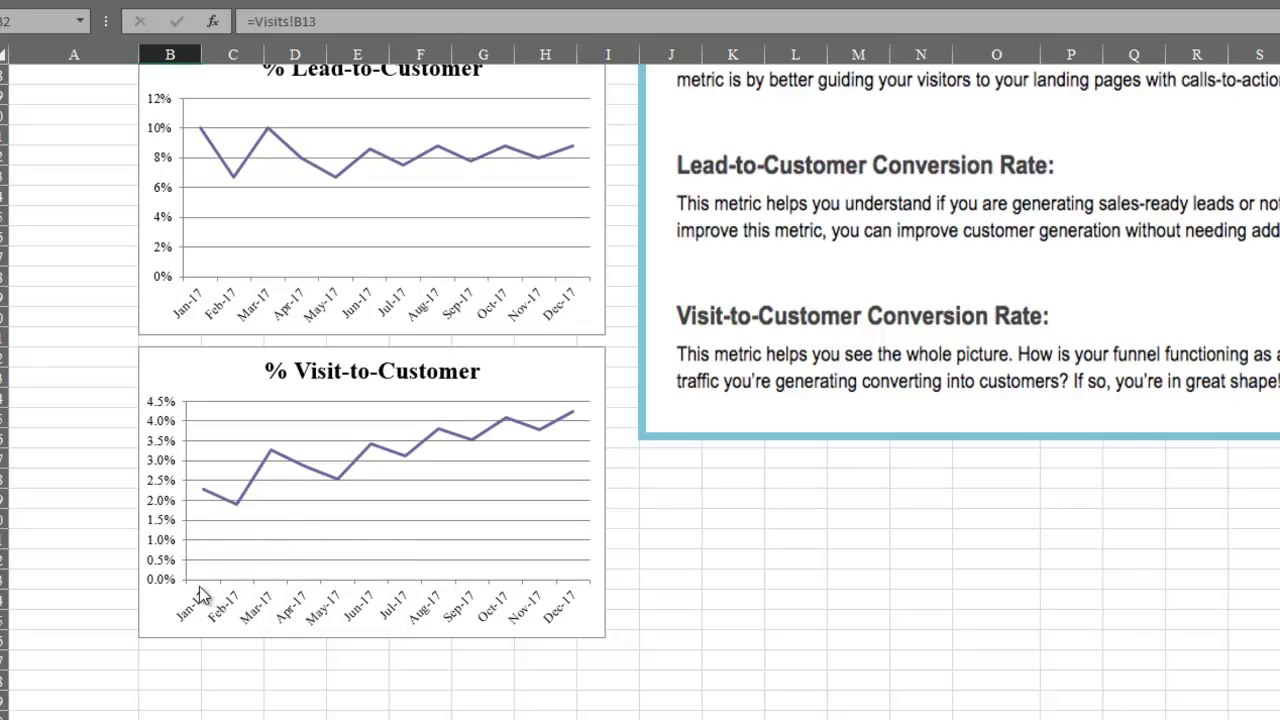
mouse_move(200, 499)
scroll(443, 457, "up", 4)
scroll(428, 455, "up", 5)
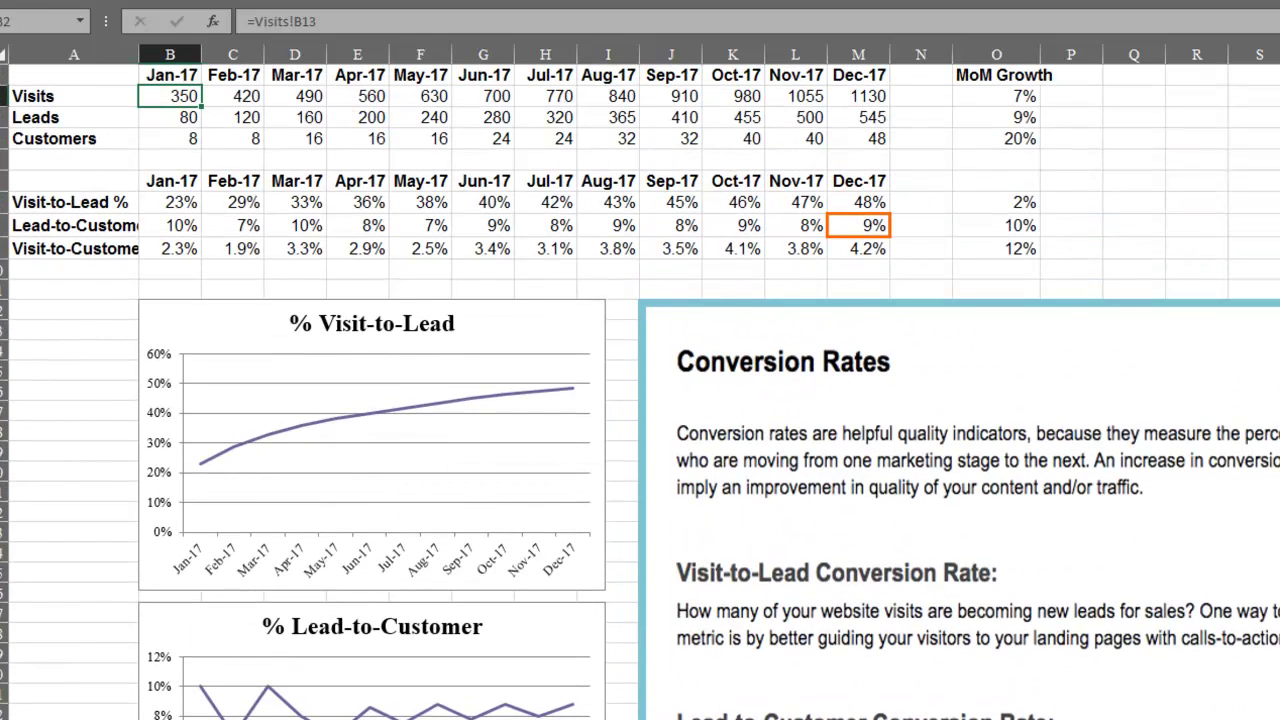
Go back to the Reach sheet and check the empty channel row below LinkedIn at cell A7
key("ctrl+Page_Up")
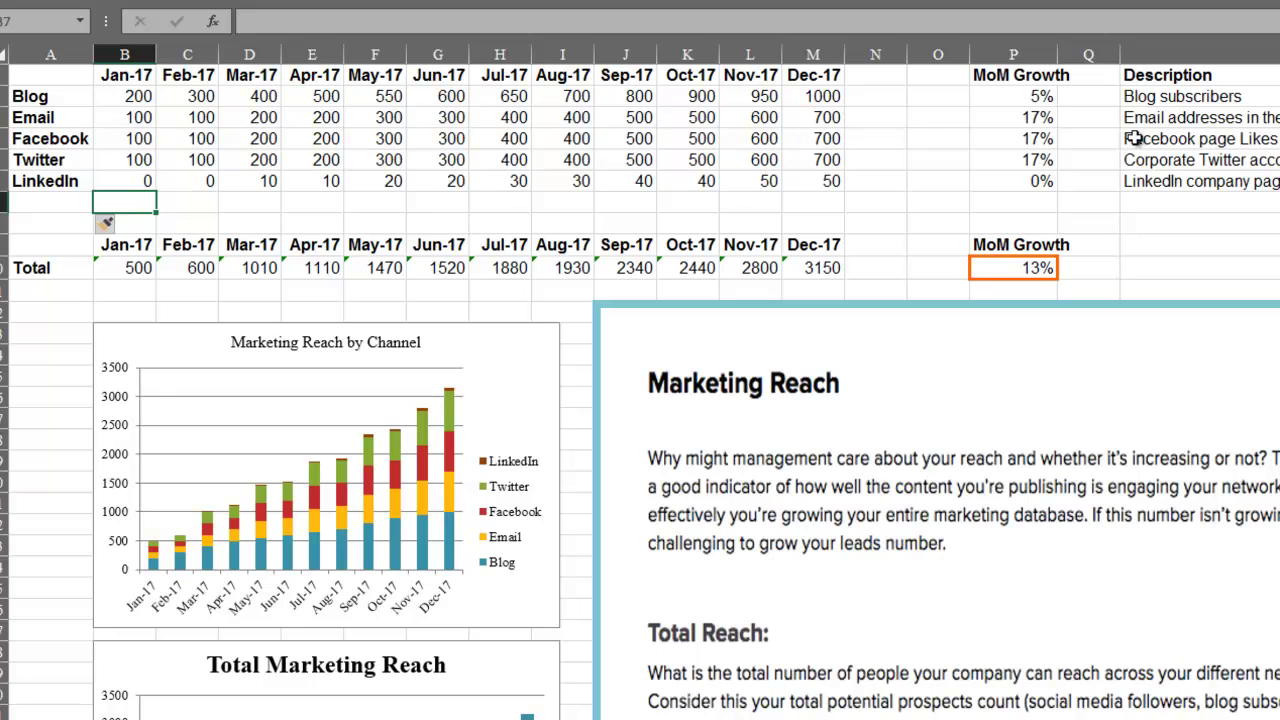
left_click(32, 204)
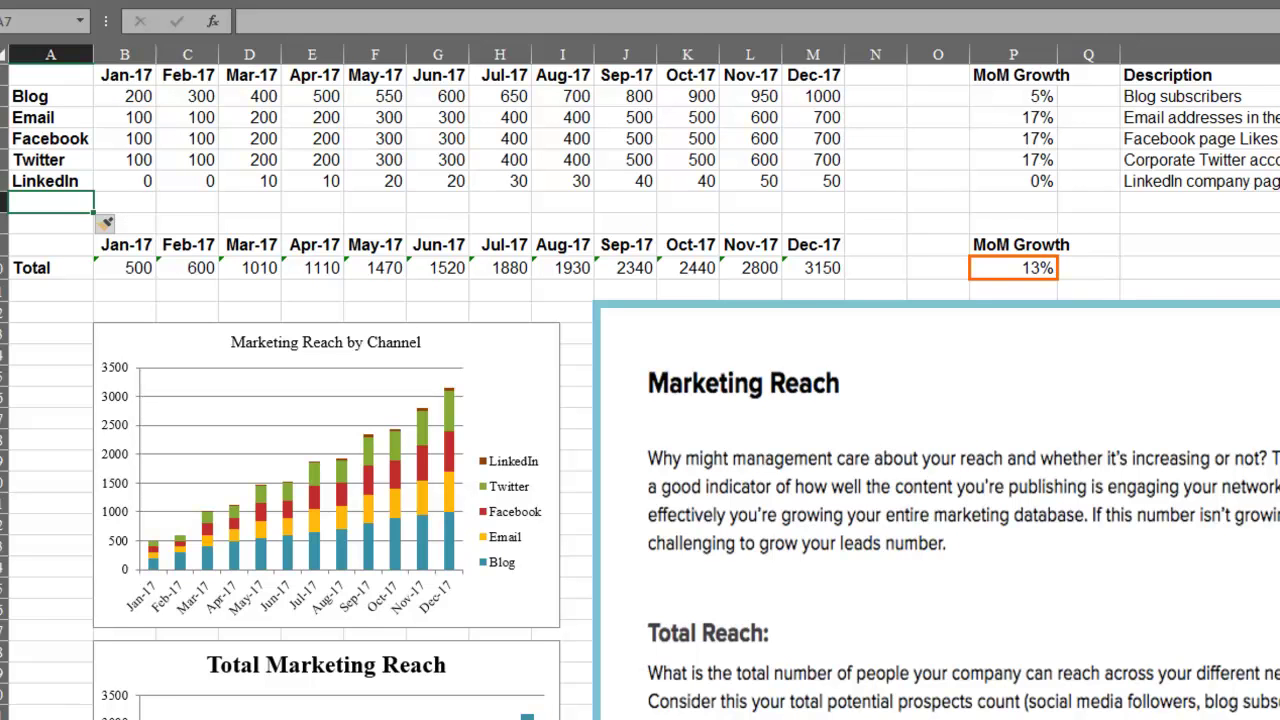
key("ctrl+Page_Down")
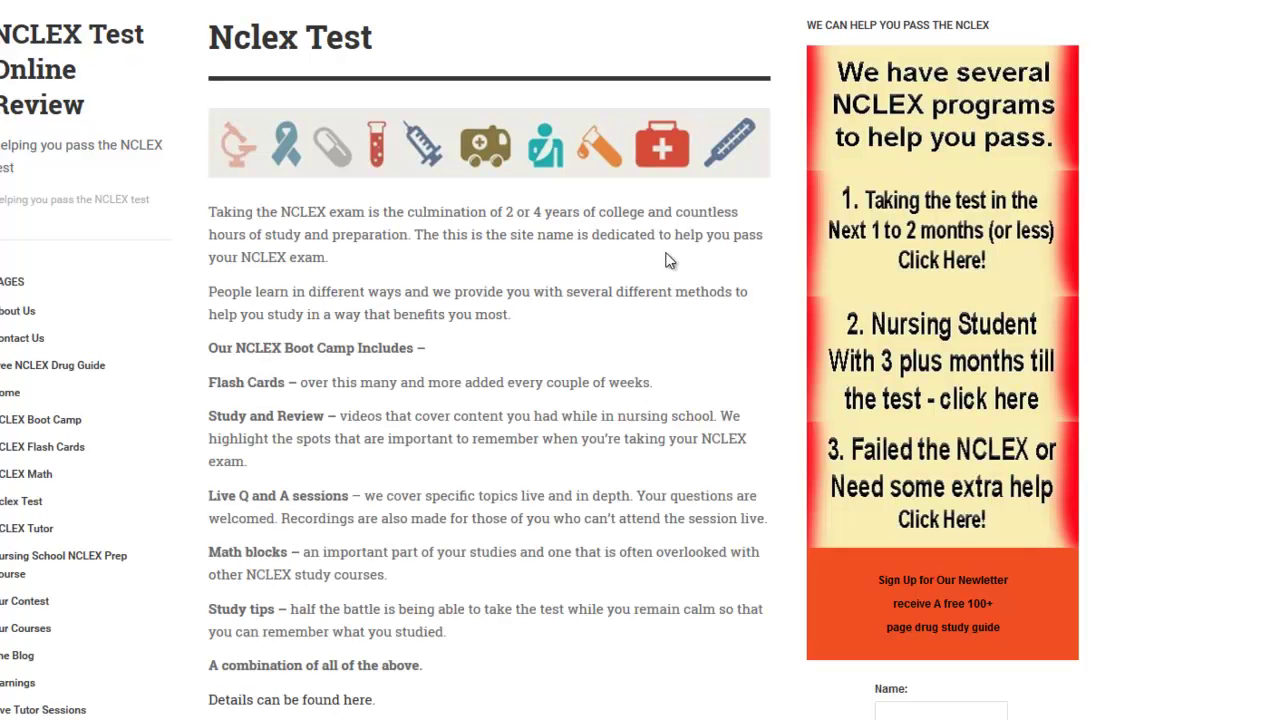
Look through the whole Nclex Test web page in the browser, including its newsletter sign-up and advertisements
scroll(385, 315, "down", 3)
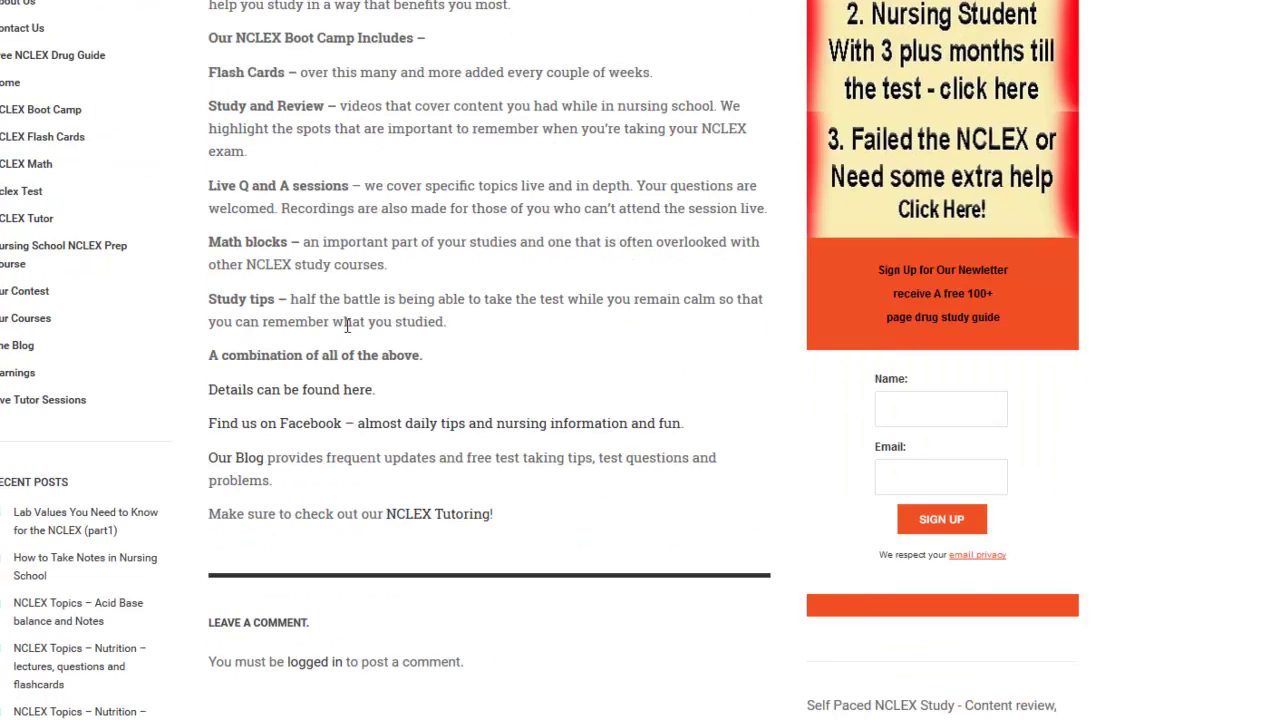
scroll(390, 318, "down", 4)
scroll(483, 333, "down", 3)
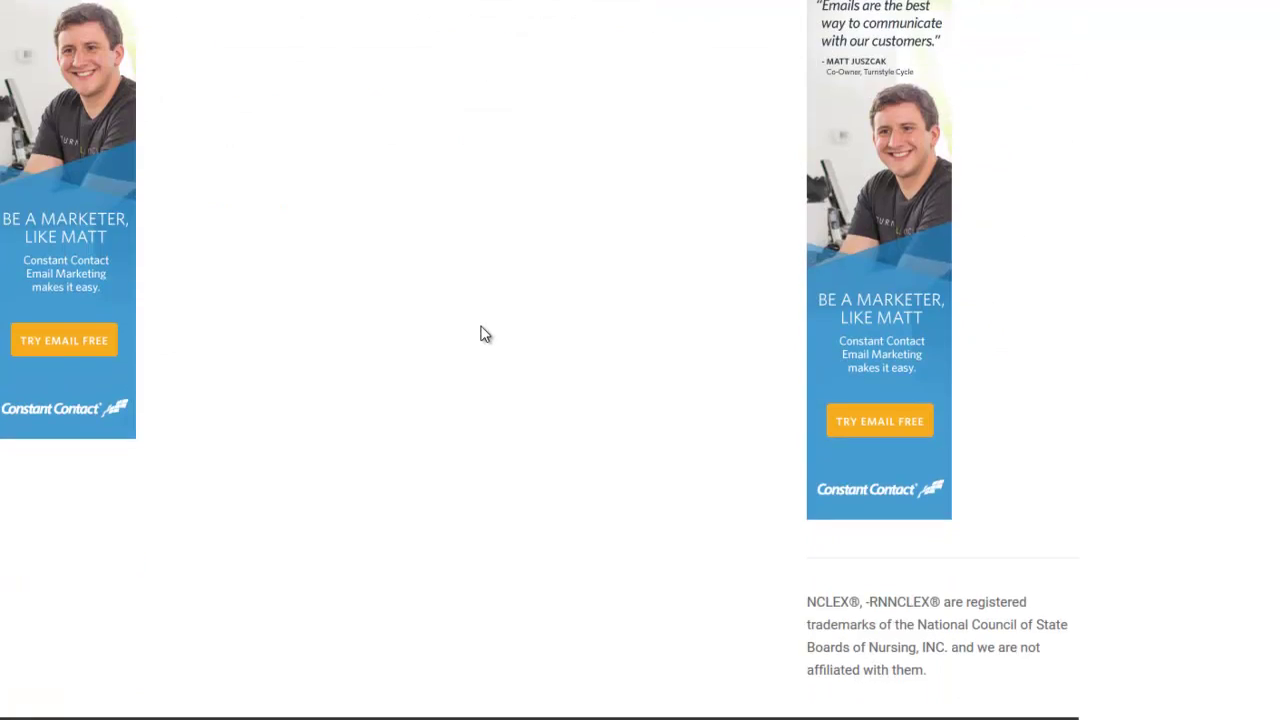
scroll(483, 333, "up", 20)
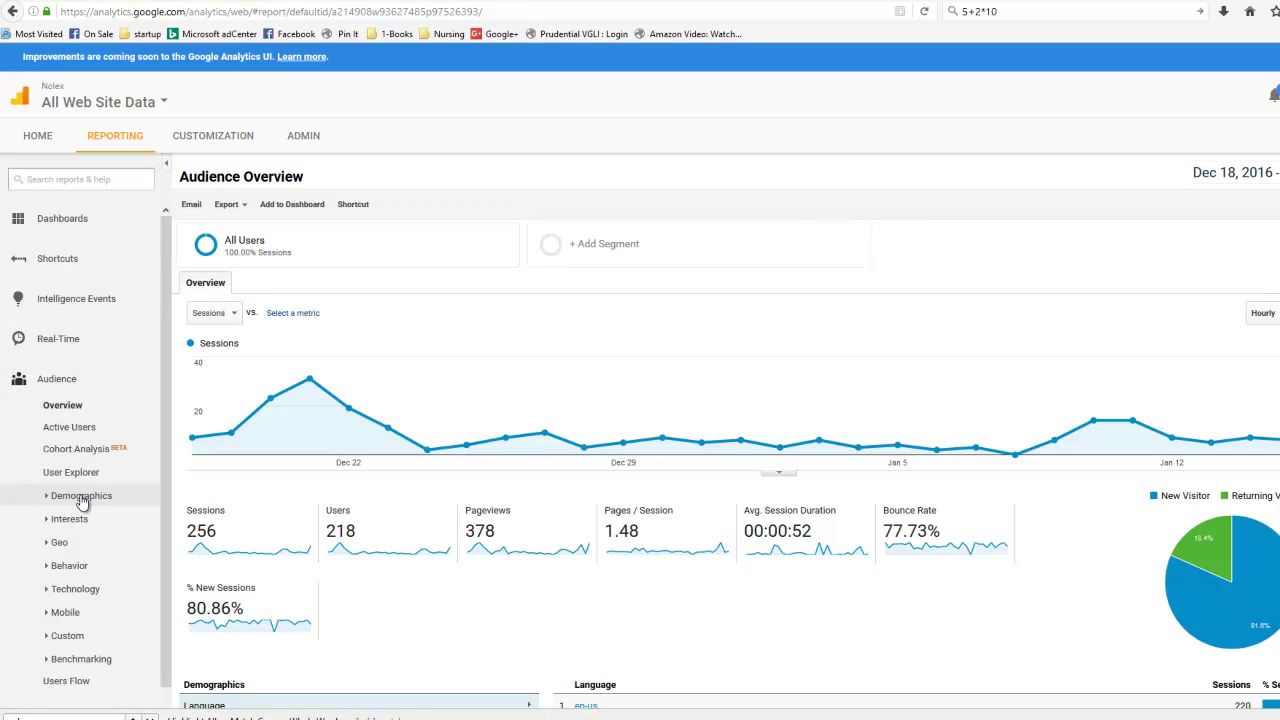
Open the Acquisition reports for the Nclex site in Google Analytics
scroll(95, 450, "down", 1)
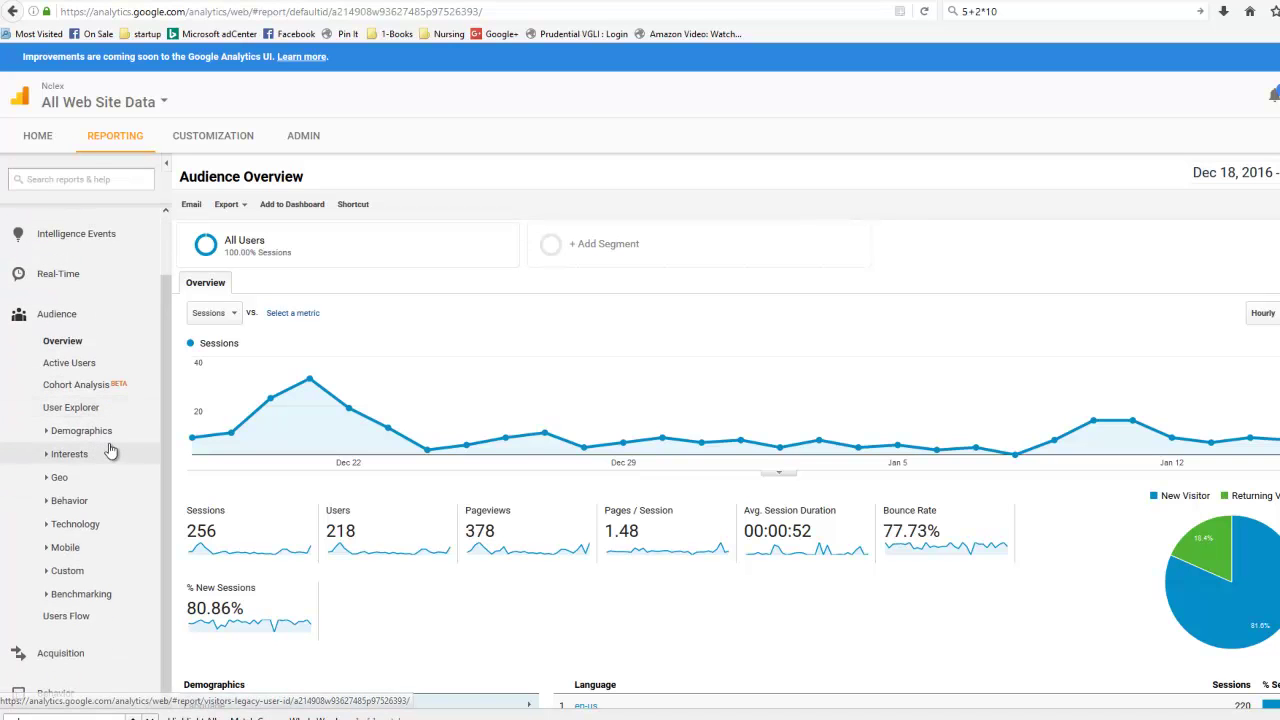
left_click(47, 659)
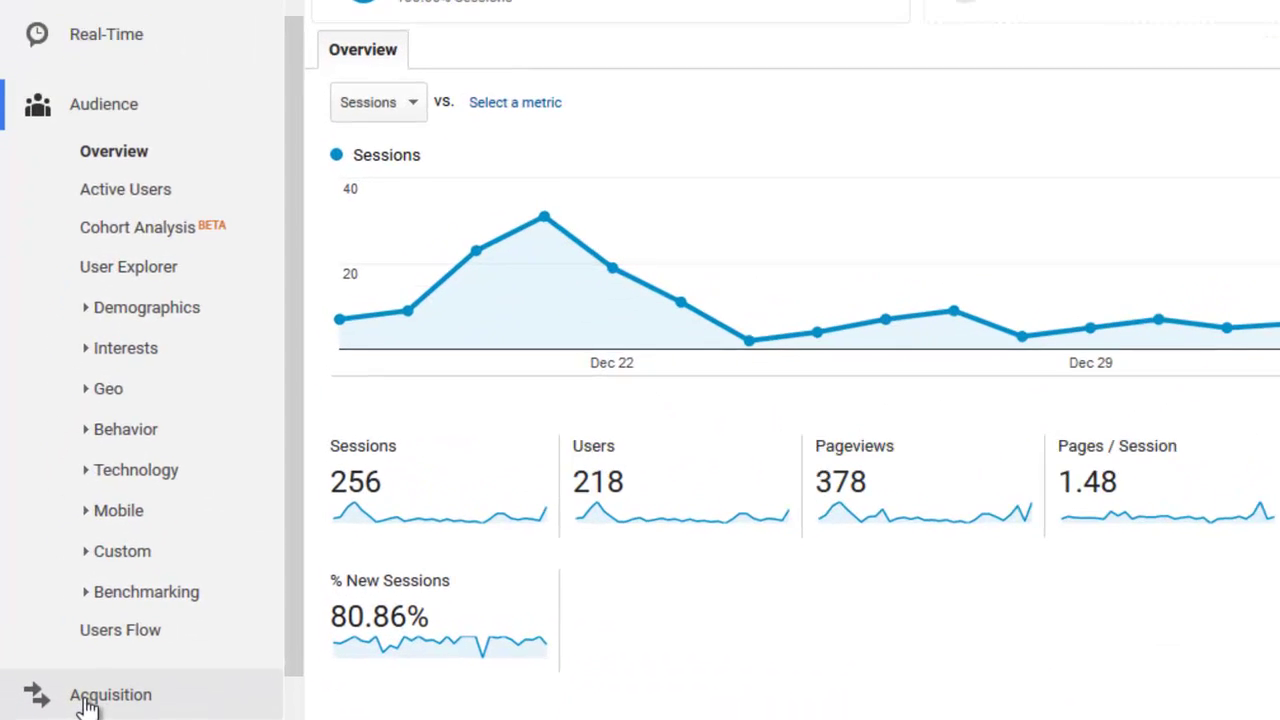
Open the Source/Medium report under All Traffic and review the sessions for each traffic source
scroll(117, 572, "down", 2)
left_click(136, 540)
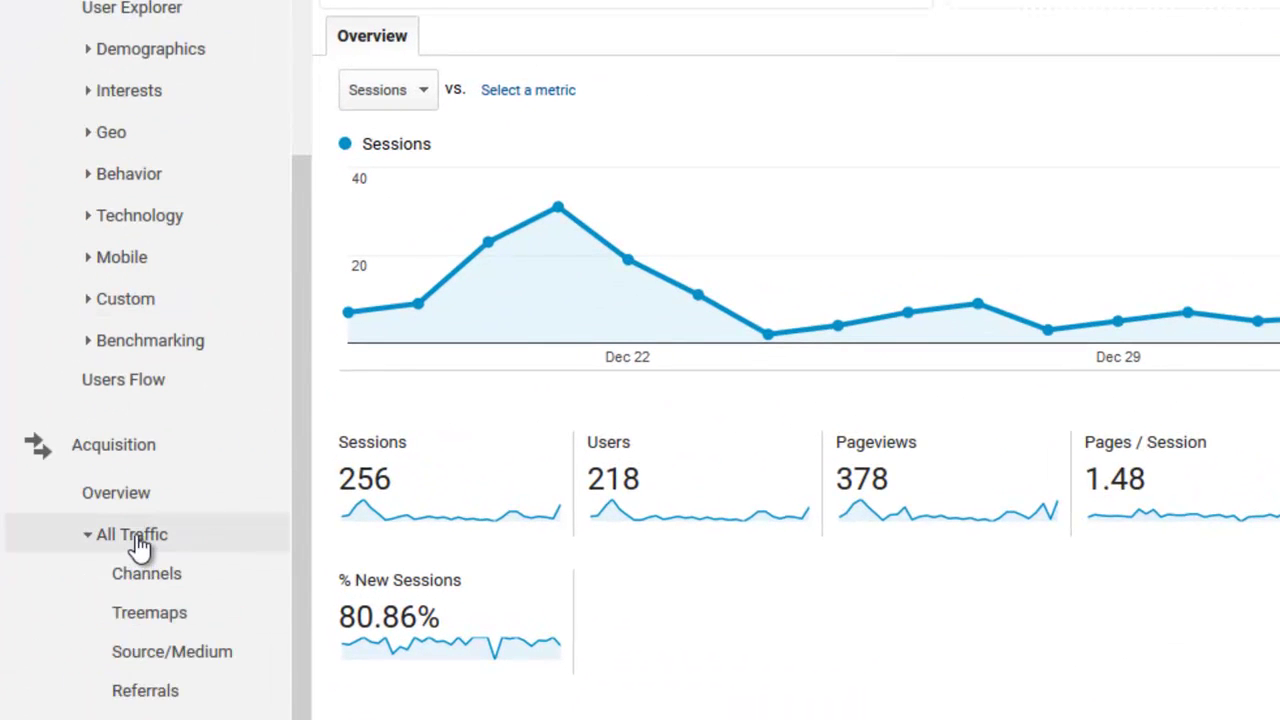
left_click(168, 655)
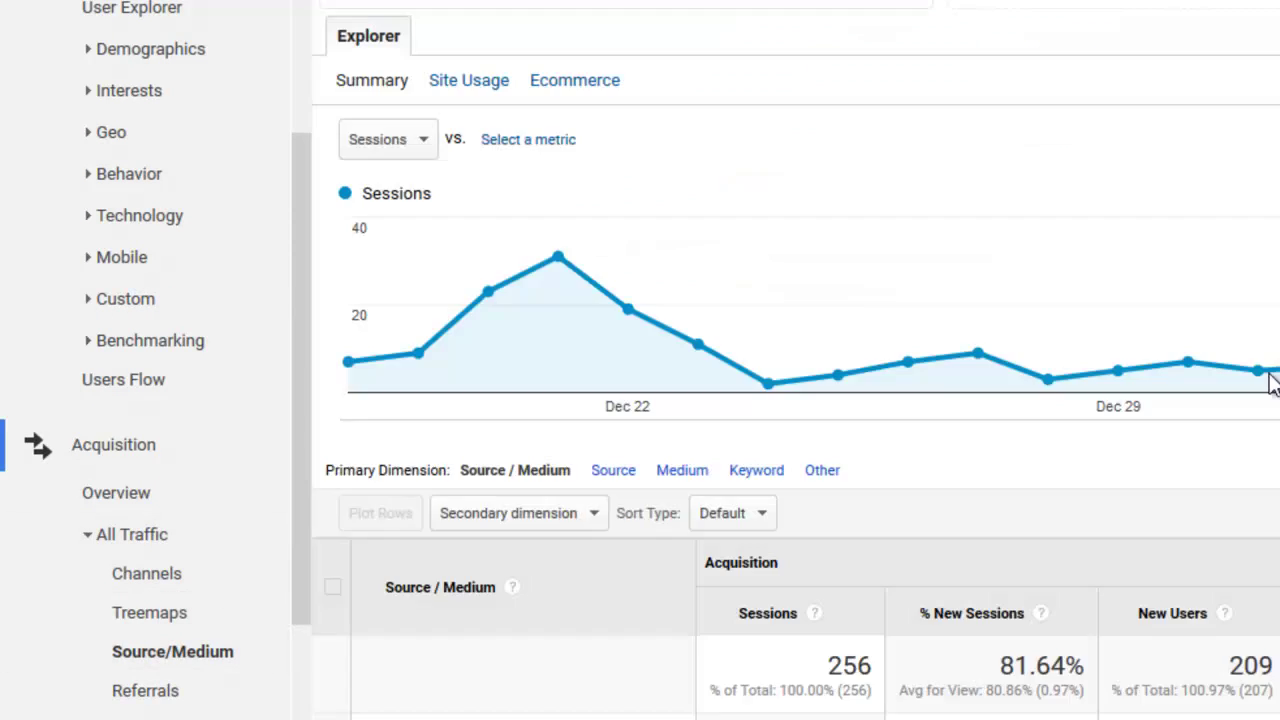
scroll(886, 112, "down", 4)
scroll(320, 370, "up", 1)
scroll(429, 283, "down", 1)
scroll(429, 283, "down", 1)
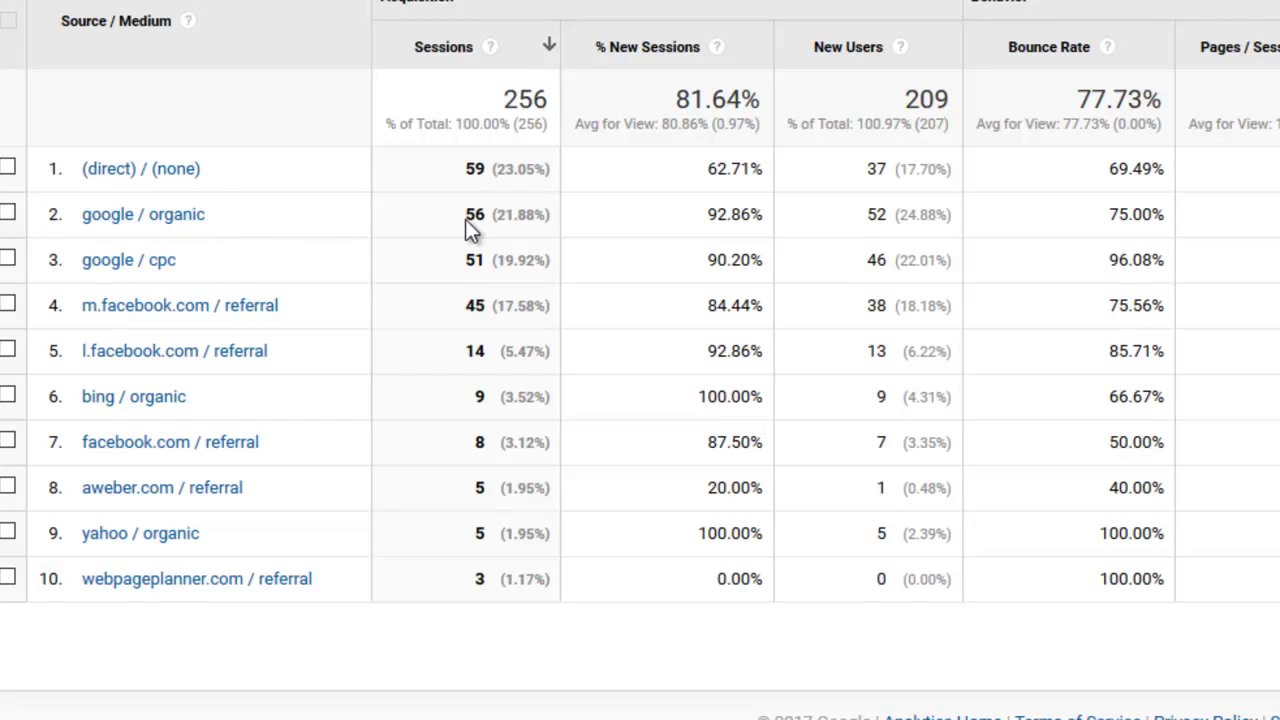
Compare the sessions chart with the Source/Medium table, and set the table to show 100 rows
scroll(1262, 31, "up", 4)
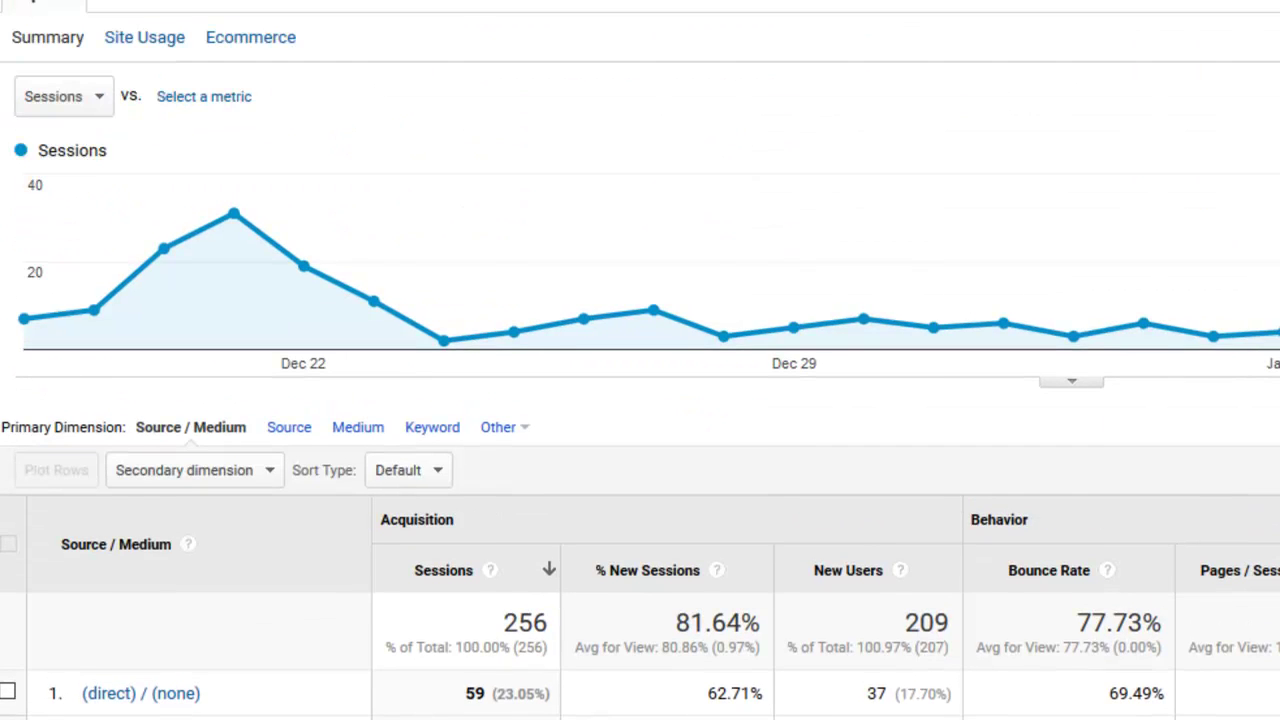
scroll(861, 210, "down", 4)
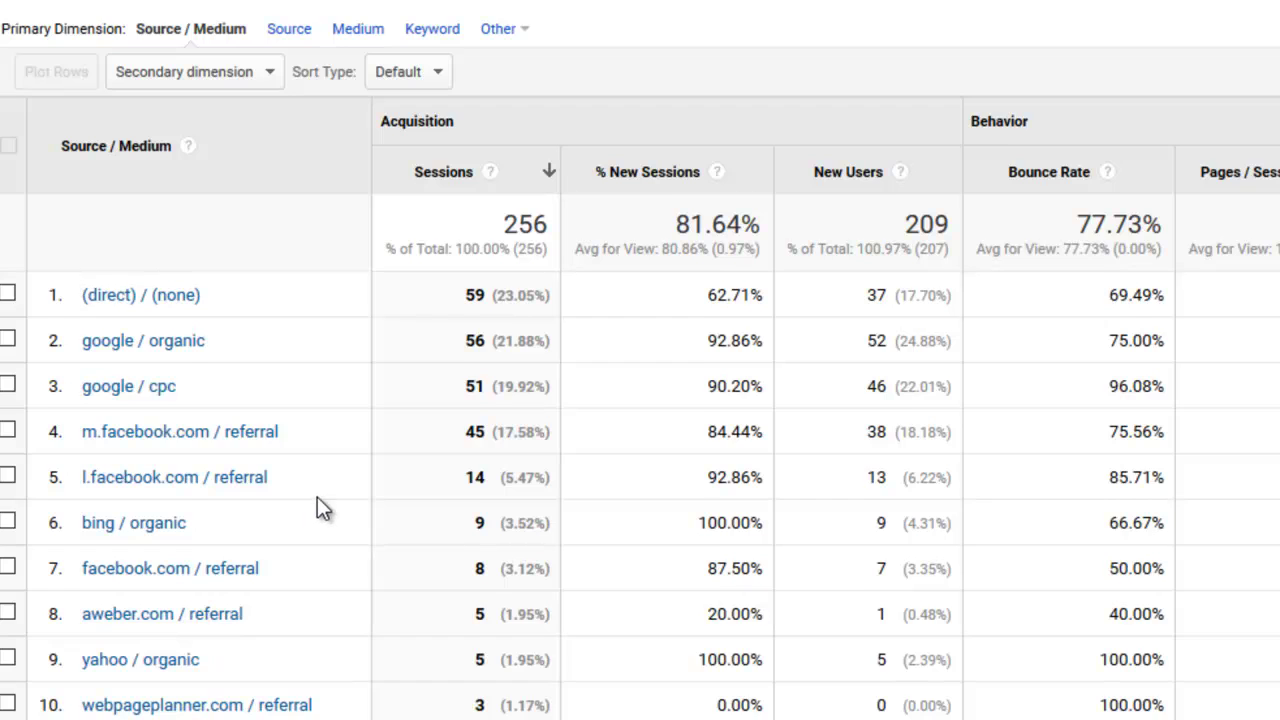
scroll(317, 497, "down", 1)
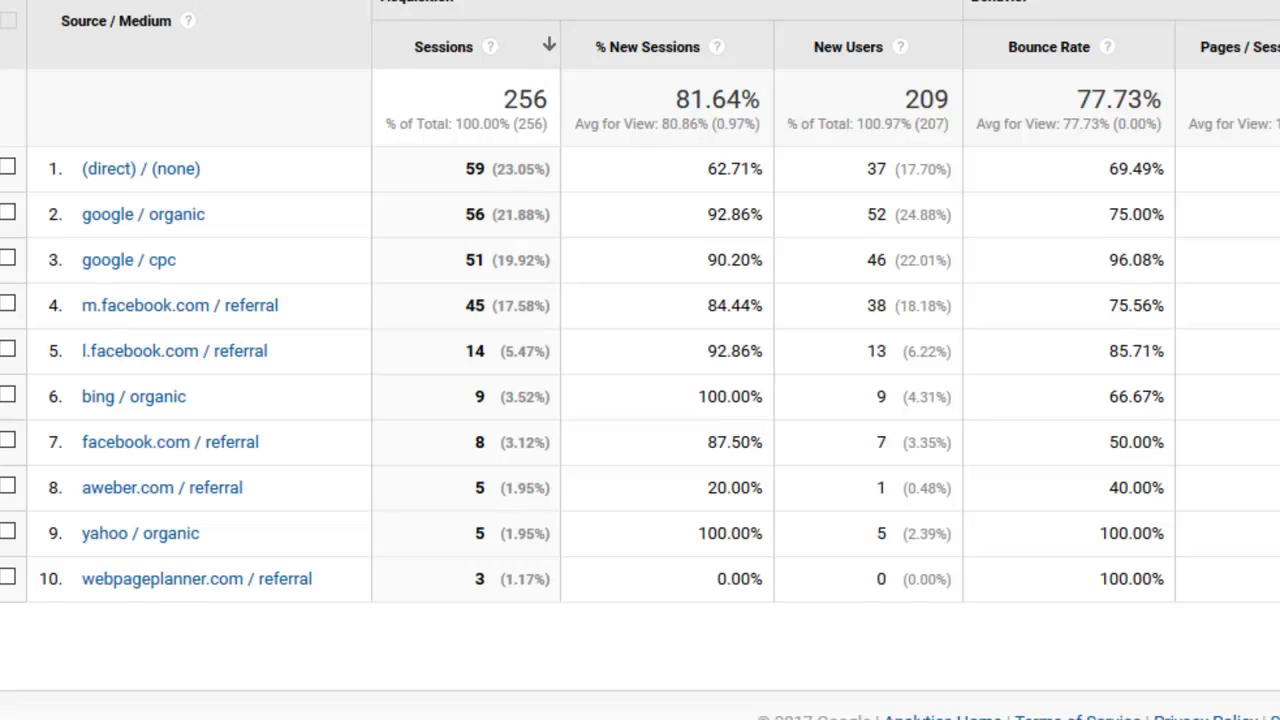
left_click(937, 363)
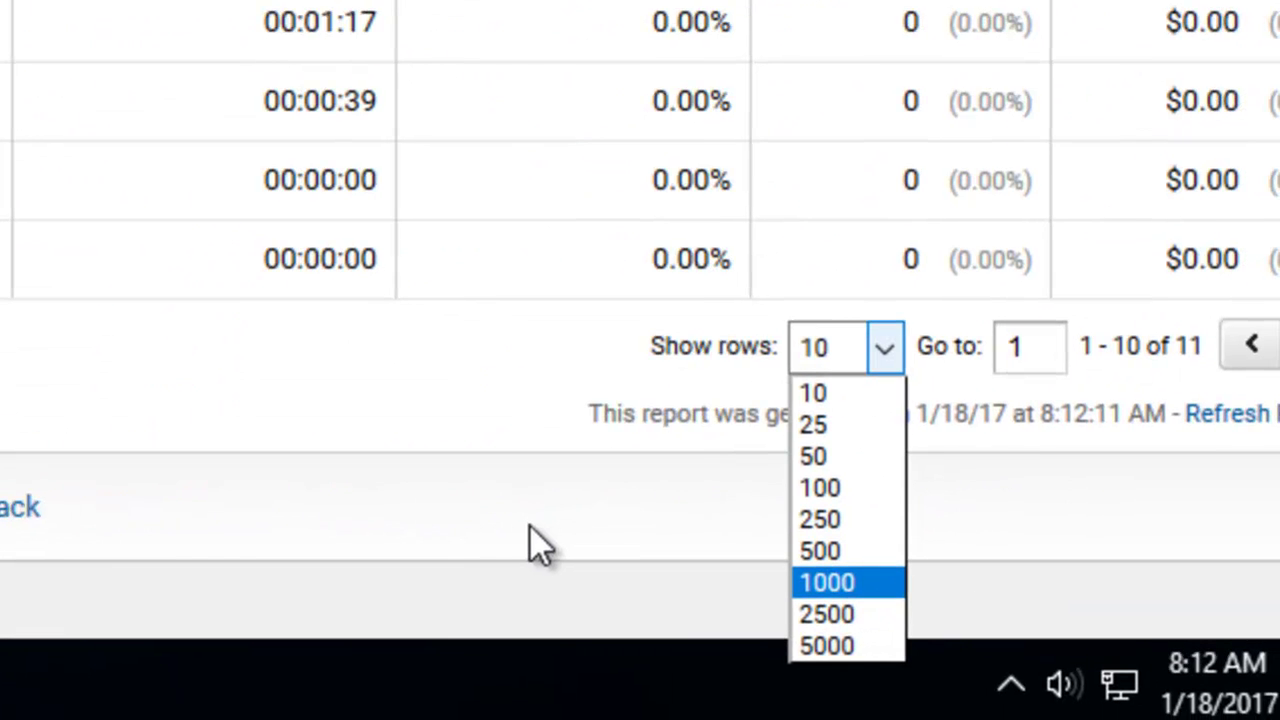
left_click(833, 490)
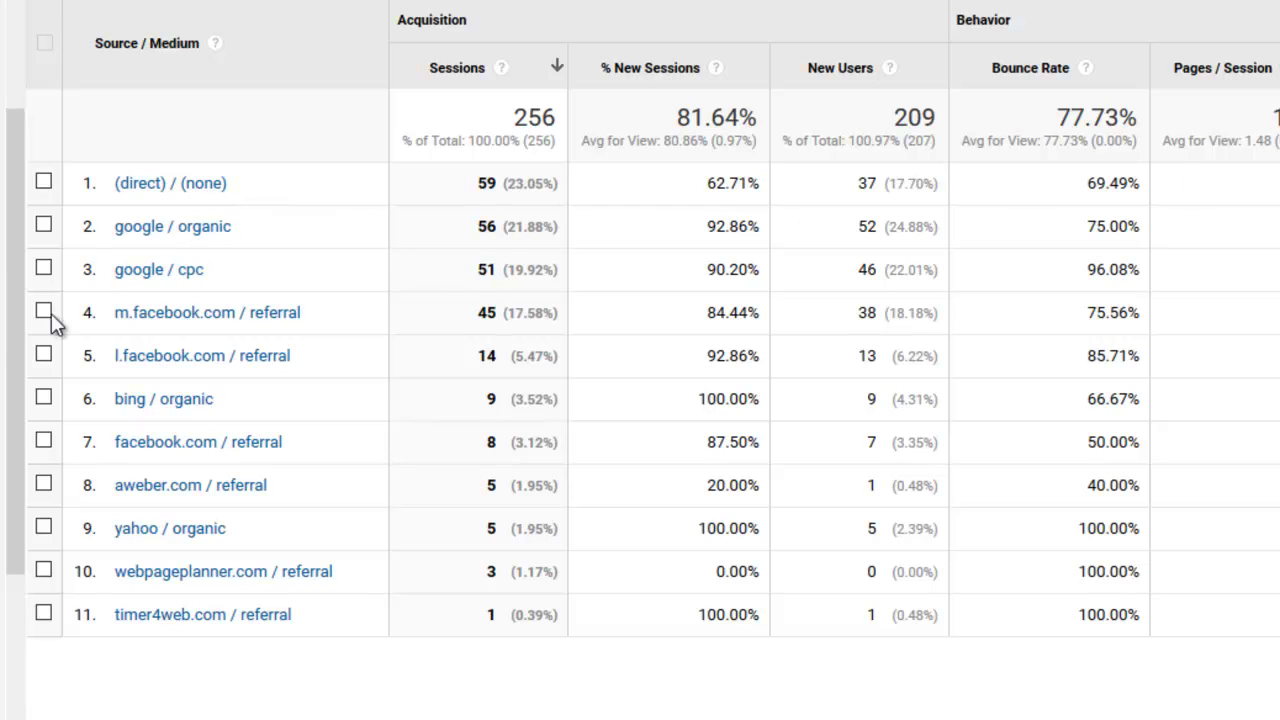
Open the AdWords Campaigns report and check its sessions chart and the campaign clicks, cost and CPC
scroll(3, 300, "down", 3)
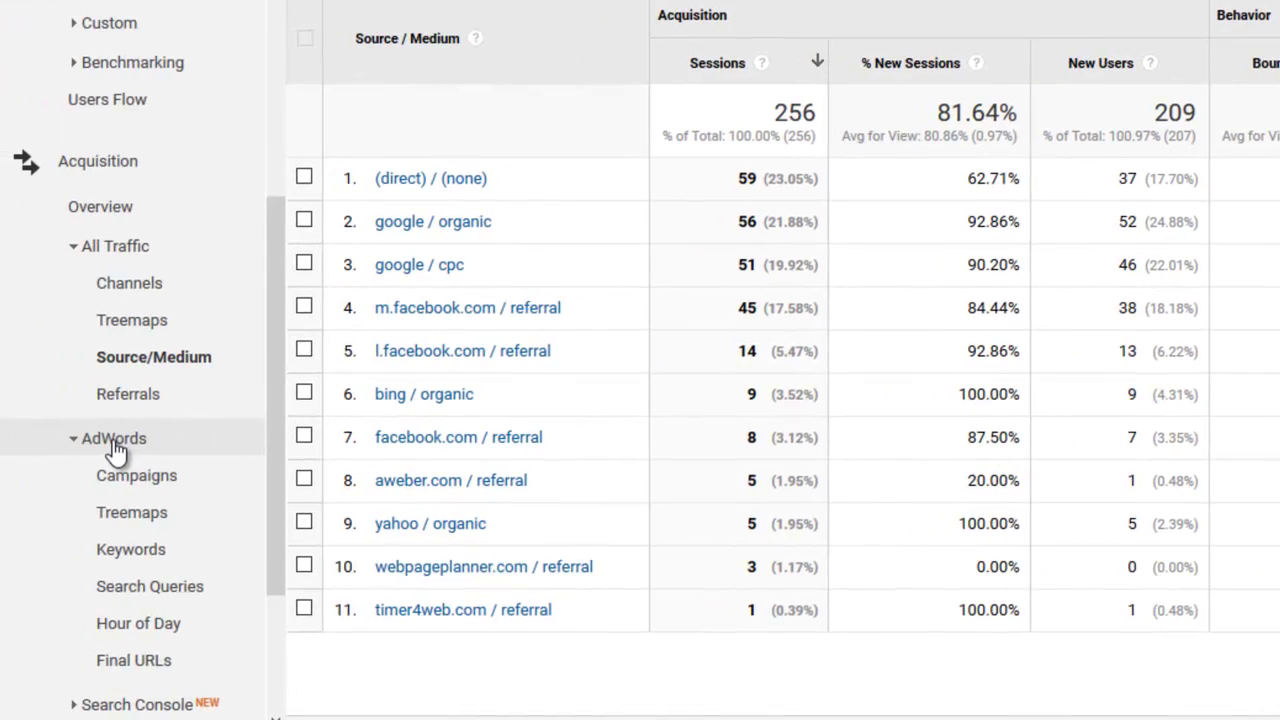
left_click(148, 477)
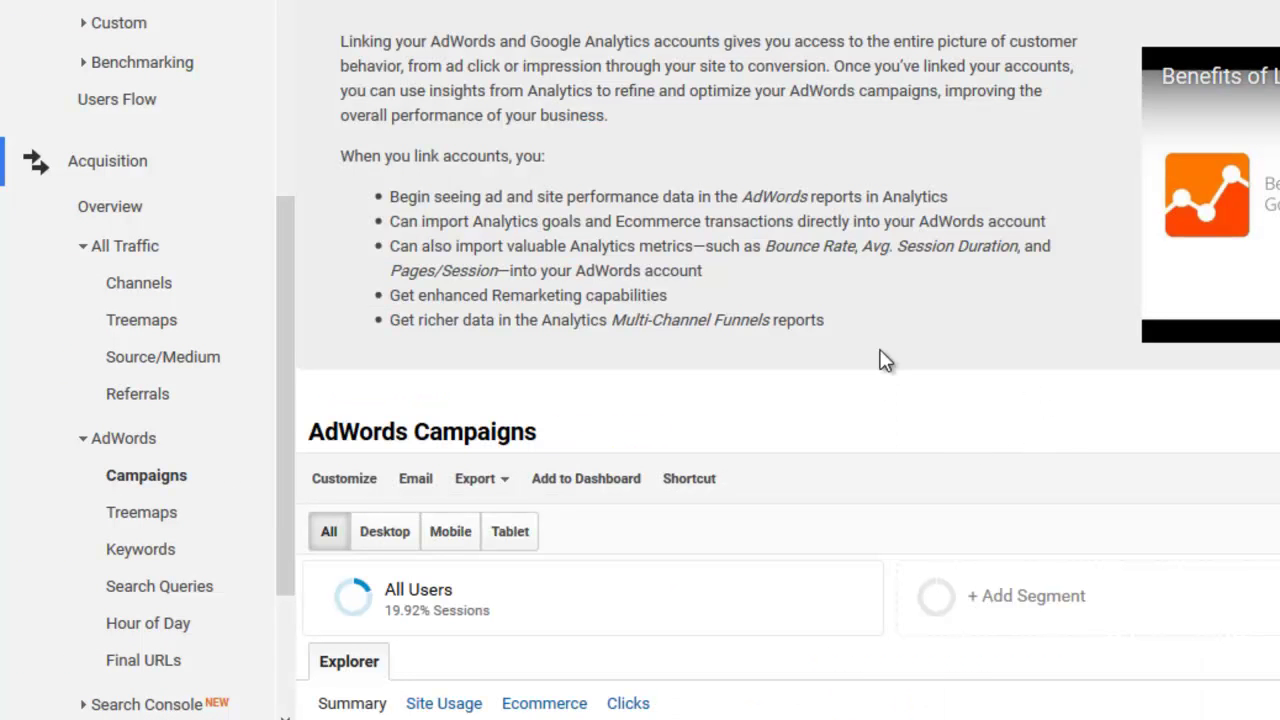
scroll(882, 357, "down", 4)
scroll(890, 352, "down", 4)
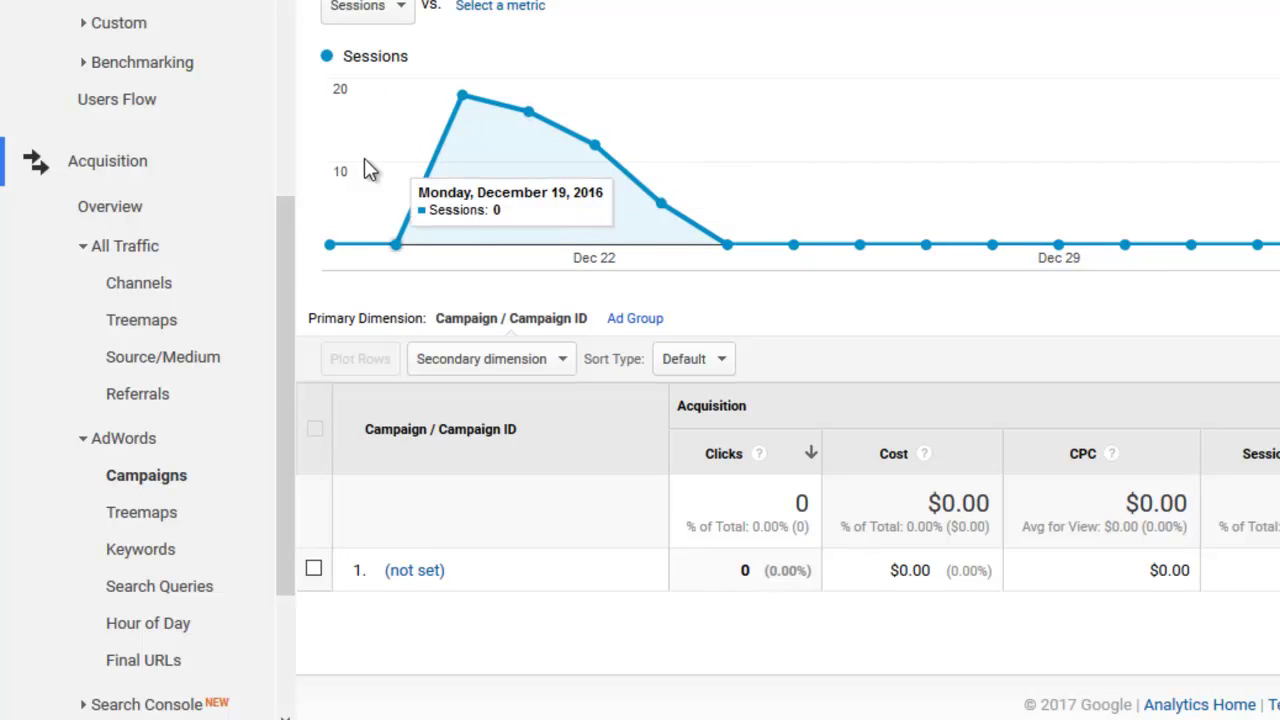
mouse_move(711, 160)
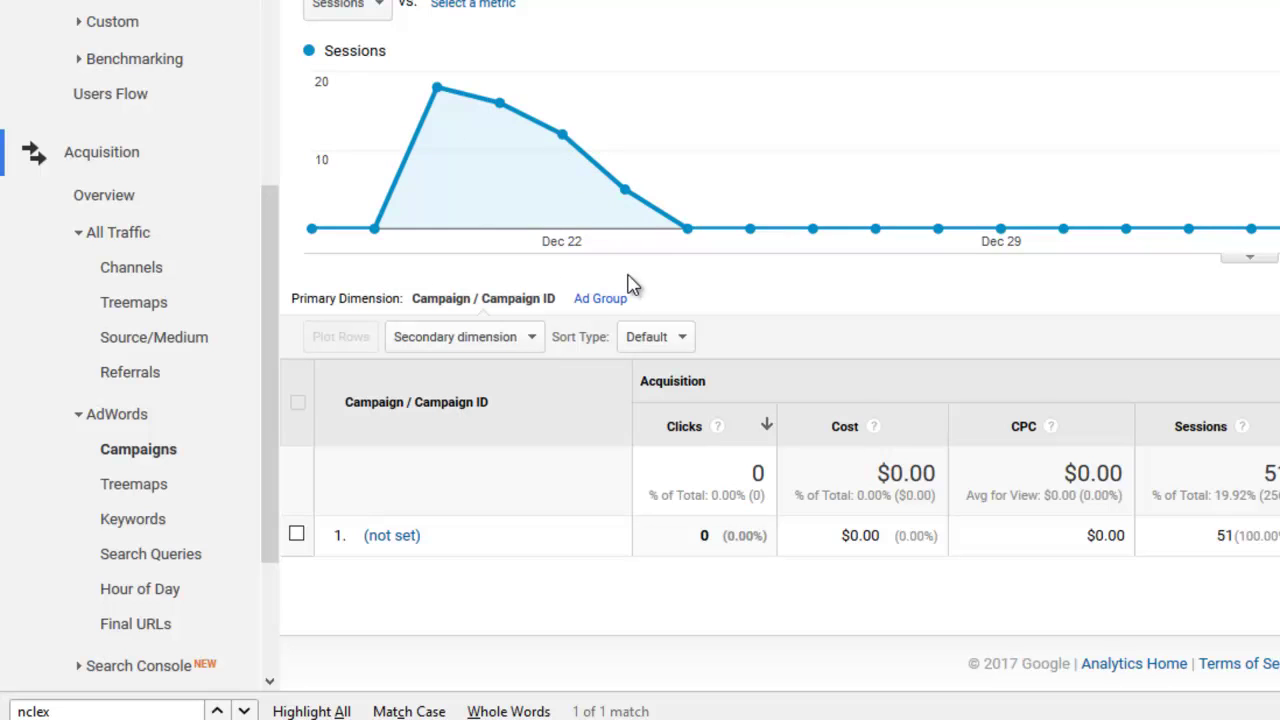
Open the Social Overview report and examine the sessions via social referral and the social conversion figures
scroll(165, 405, "down", 3)
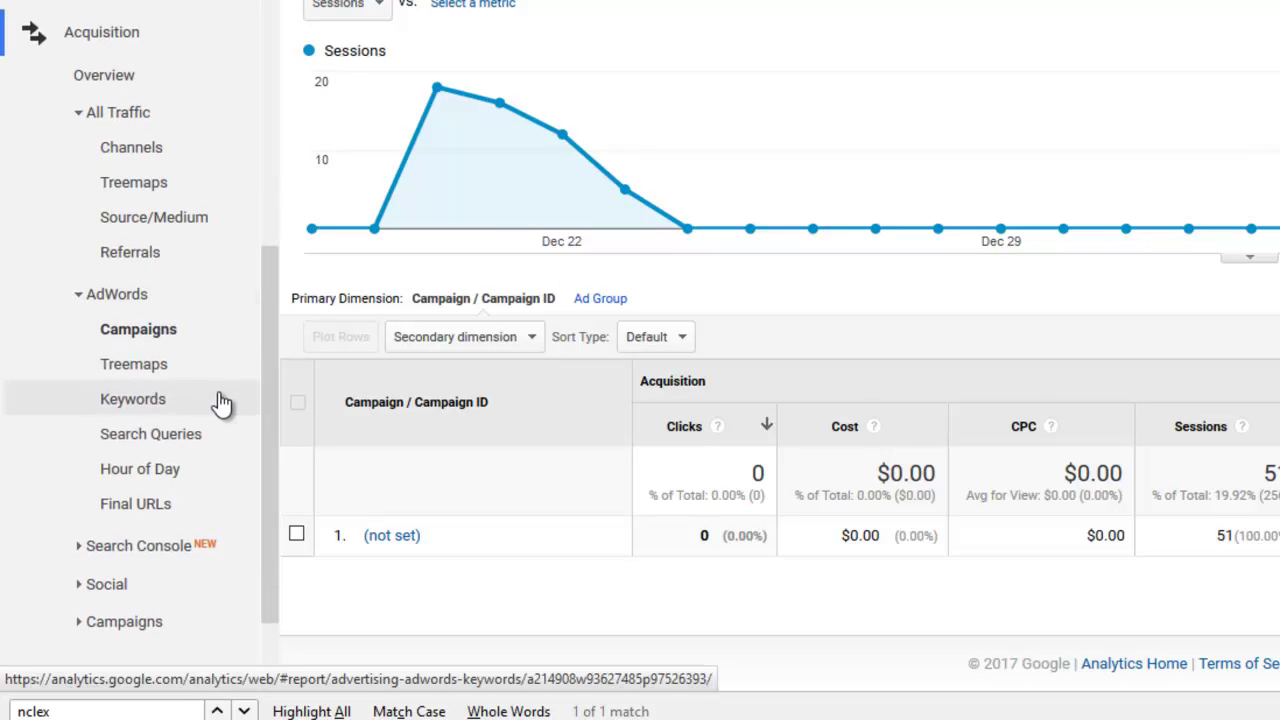
scroll(200, 425, "down", 2)
left_click(128, 496)
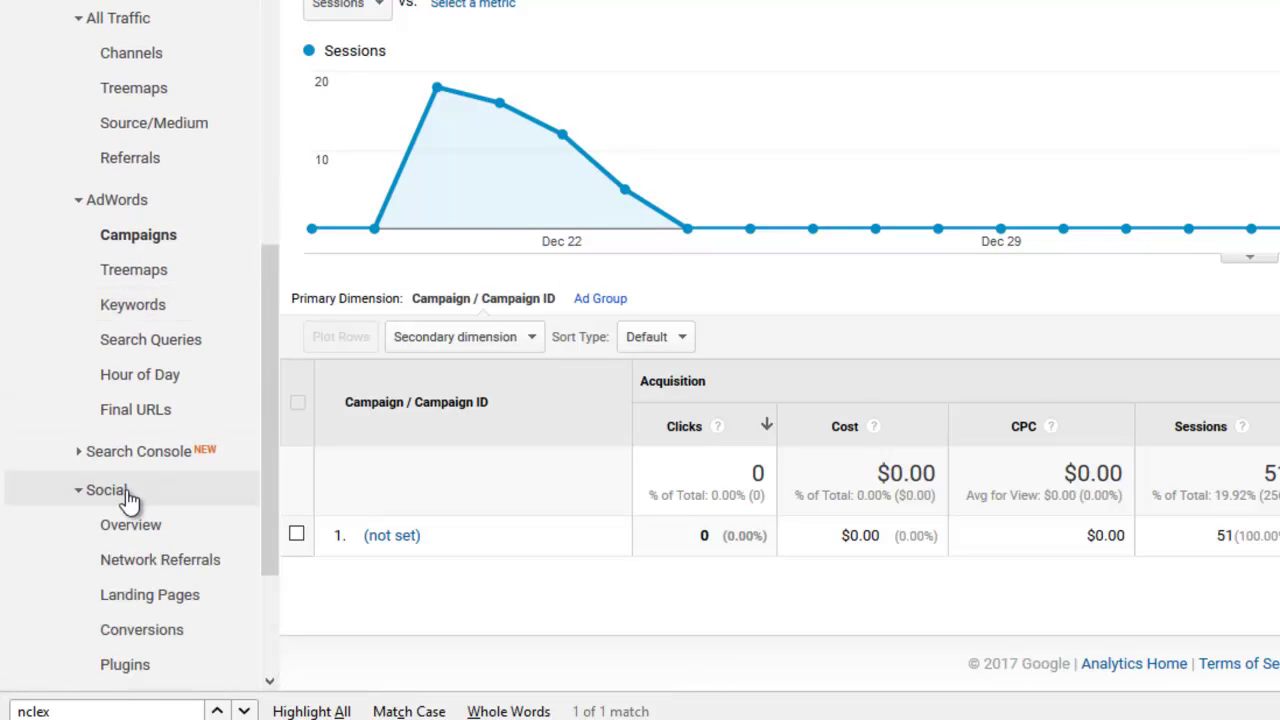
left_click(155, 527)
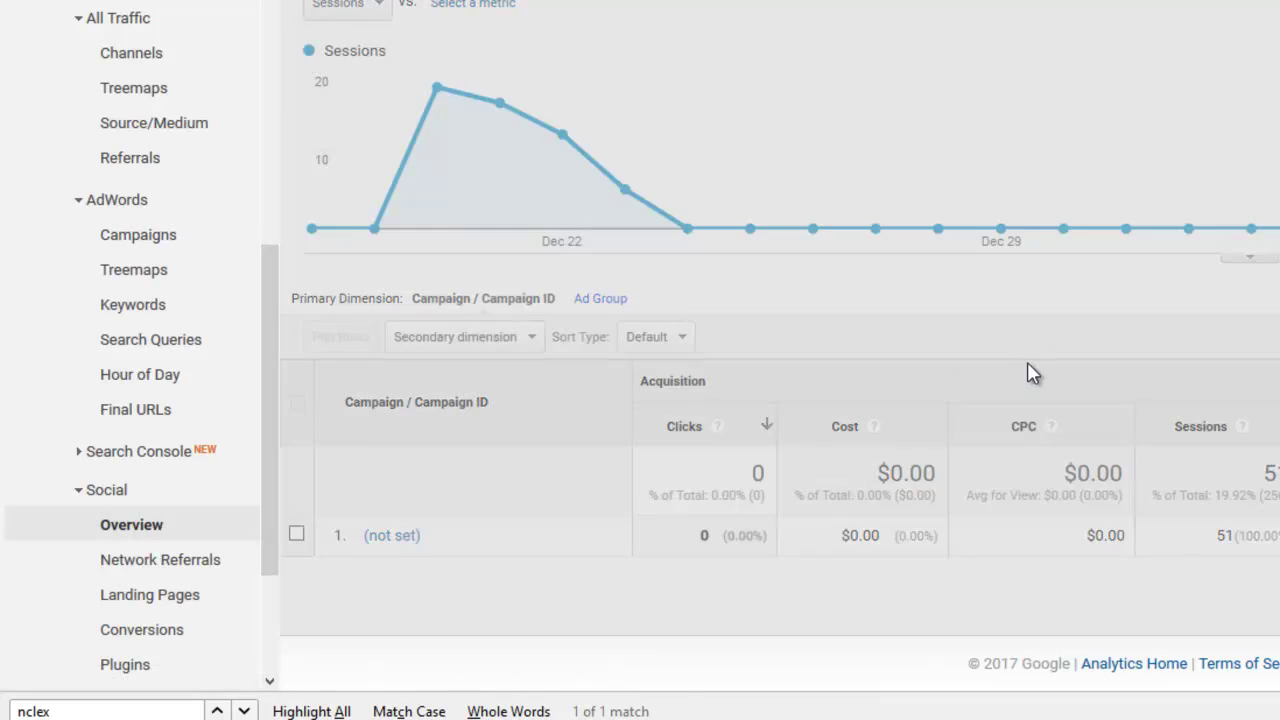
scroll(1075, 180, "down", 4)
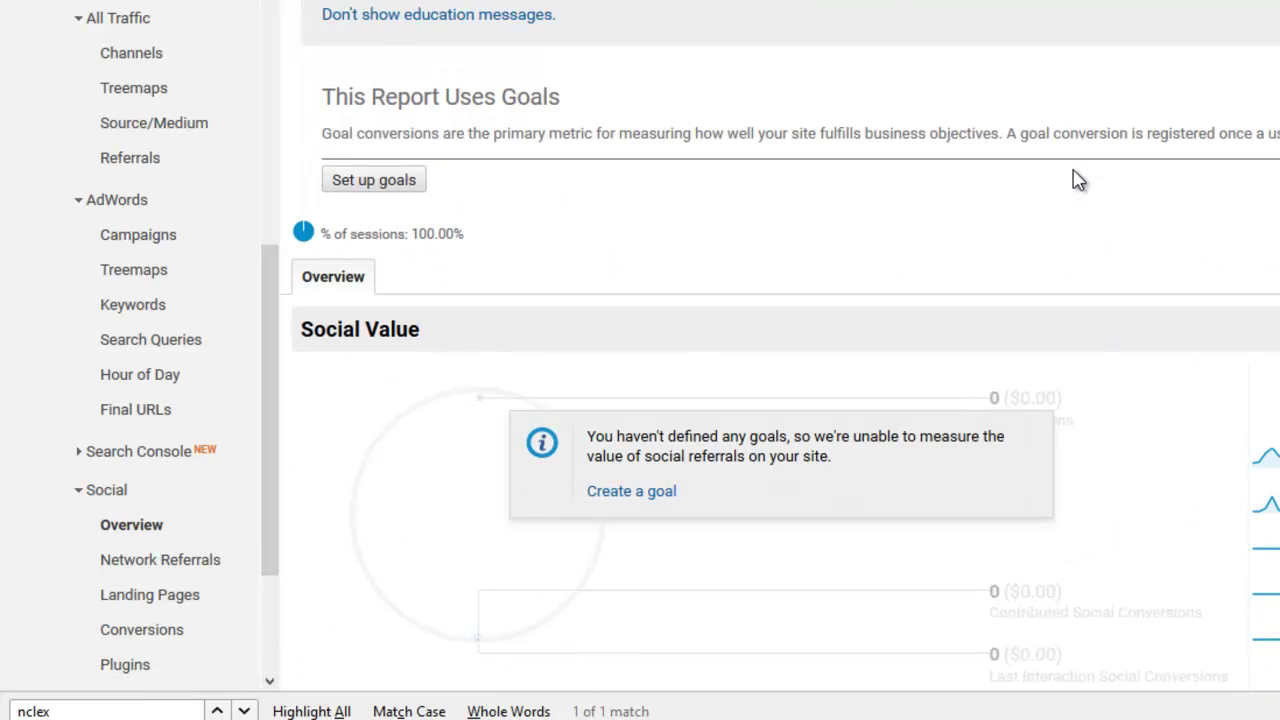
scroll(1075, 182, "down", 3)
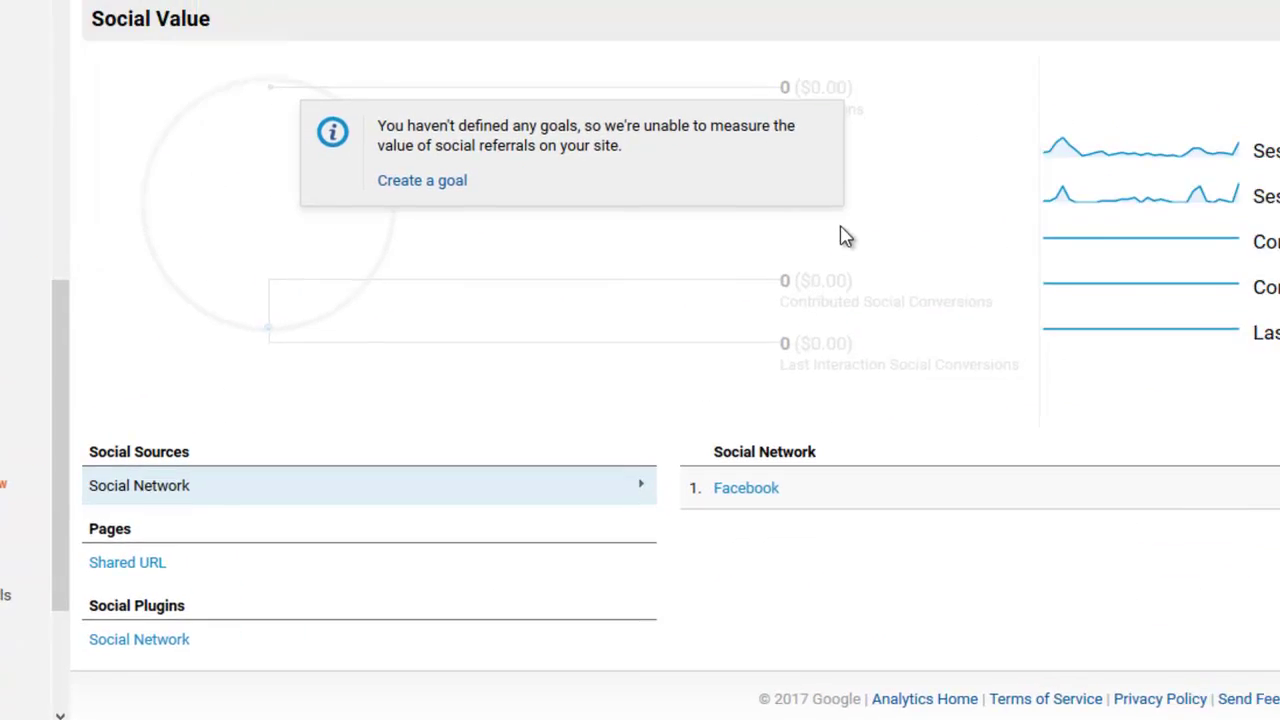
mouse_move(1249, 174)
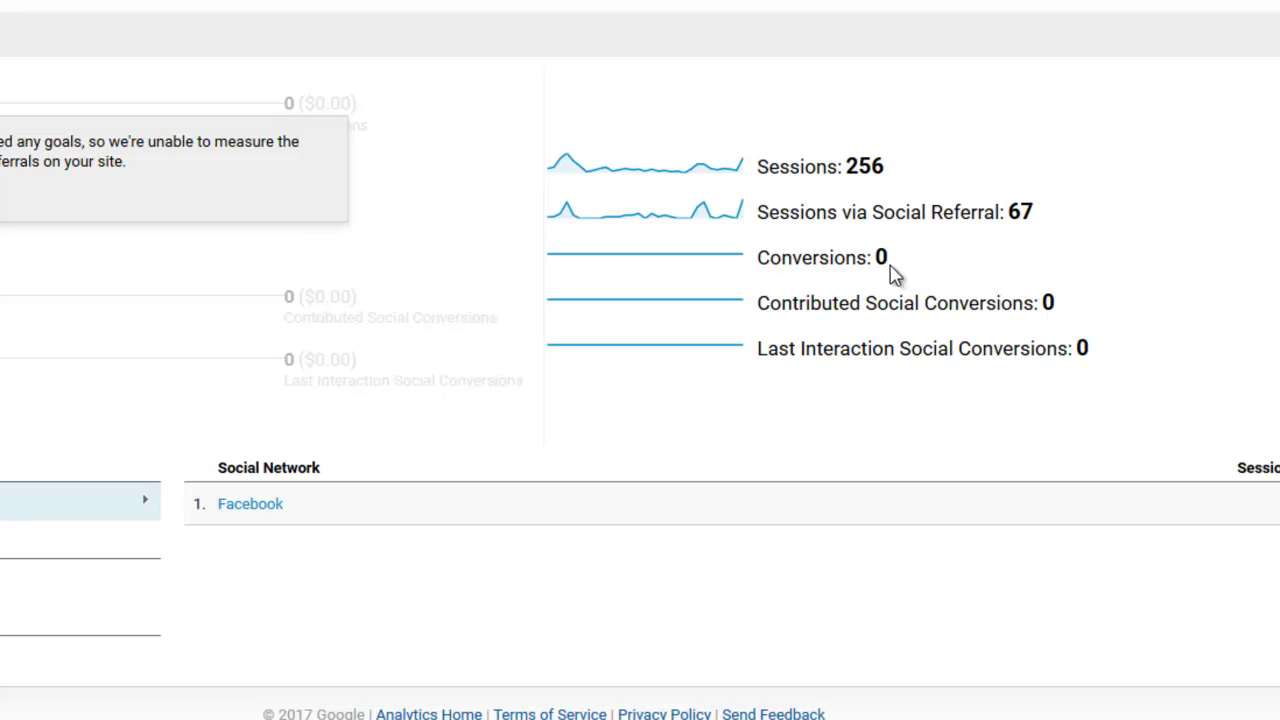
mouse_move(1050, 305)
Open the Facebook details from the social network list and review the sessions for each shared URL
left_click(244, 504)
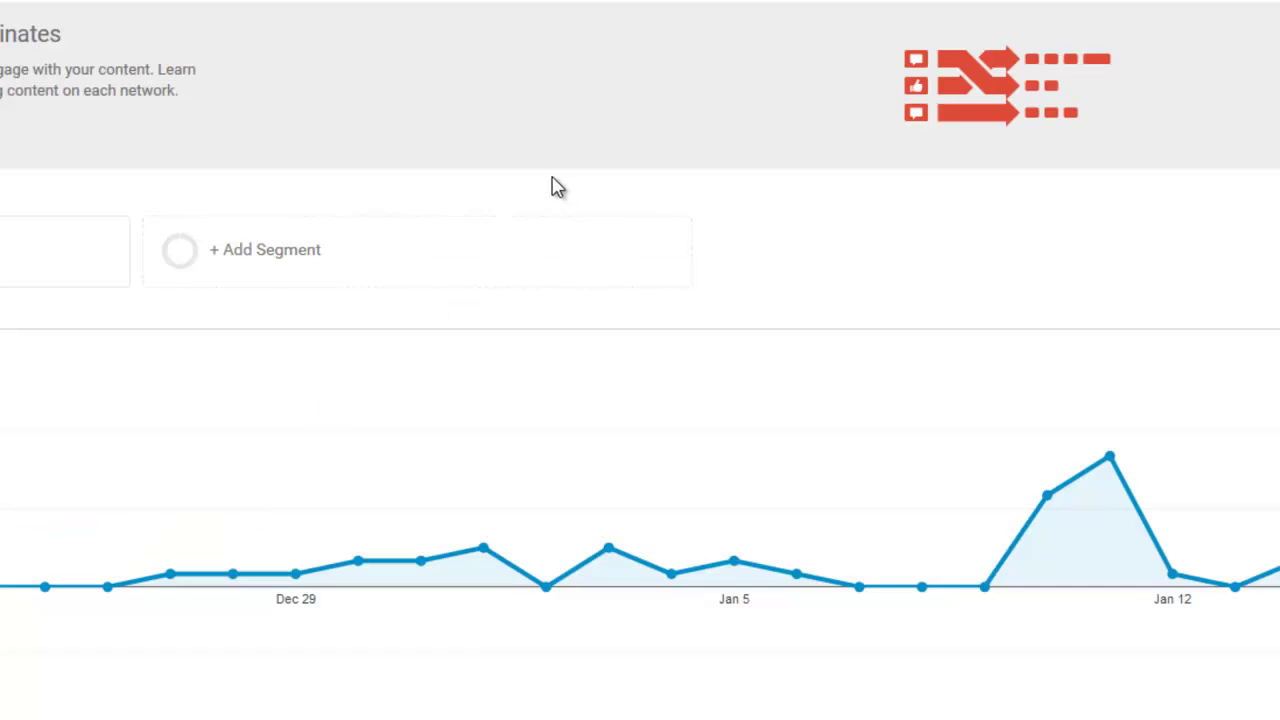
scroll(552, 187, "down", 1)
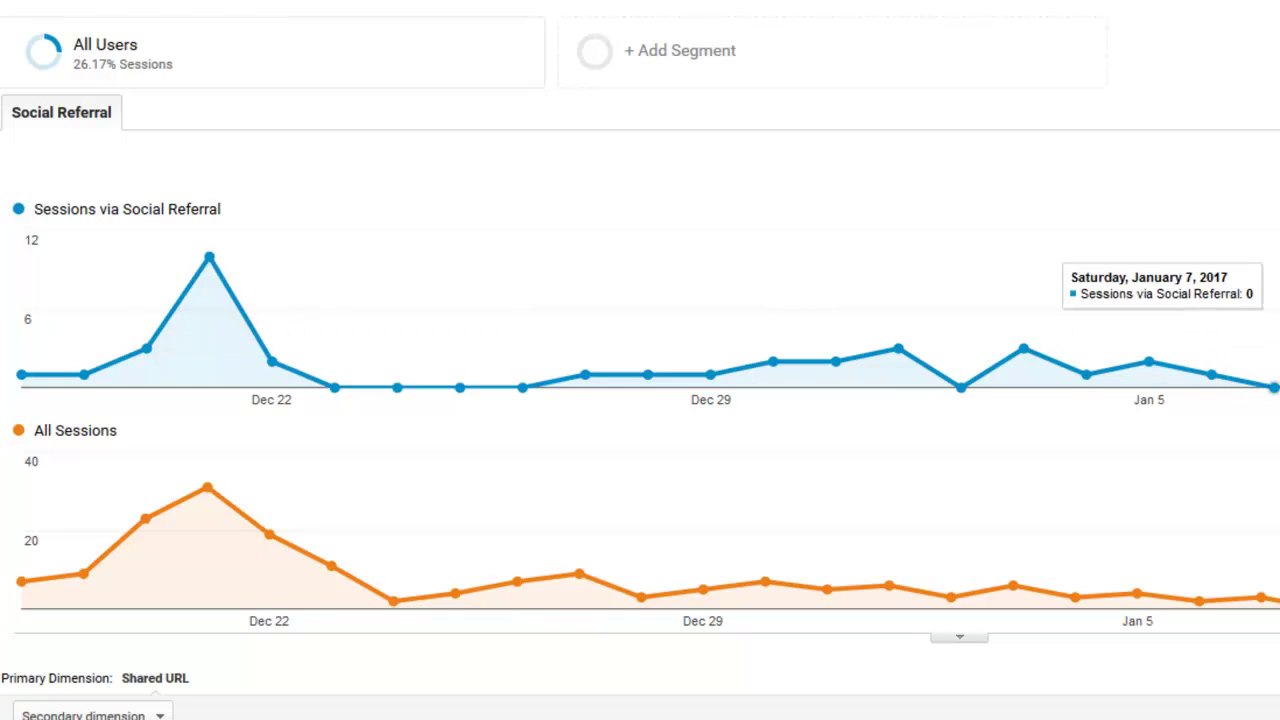
scroll(1266, 206, "down", 3)
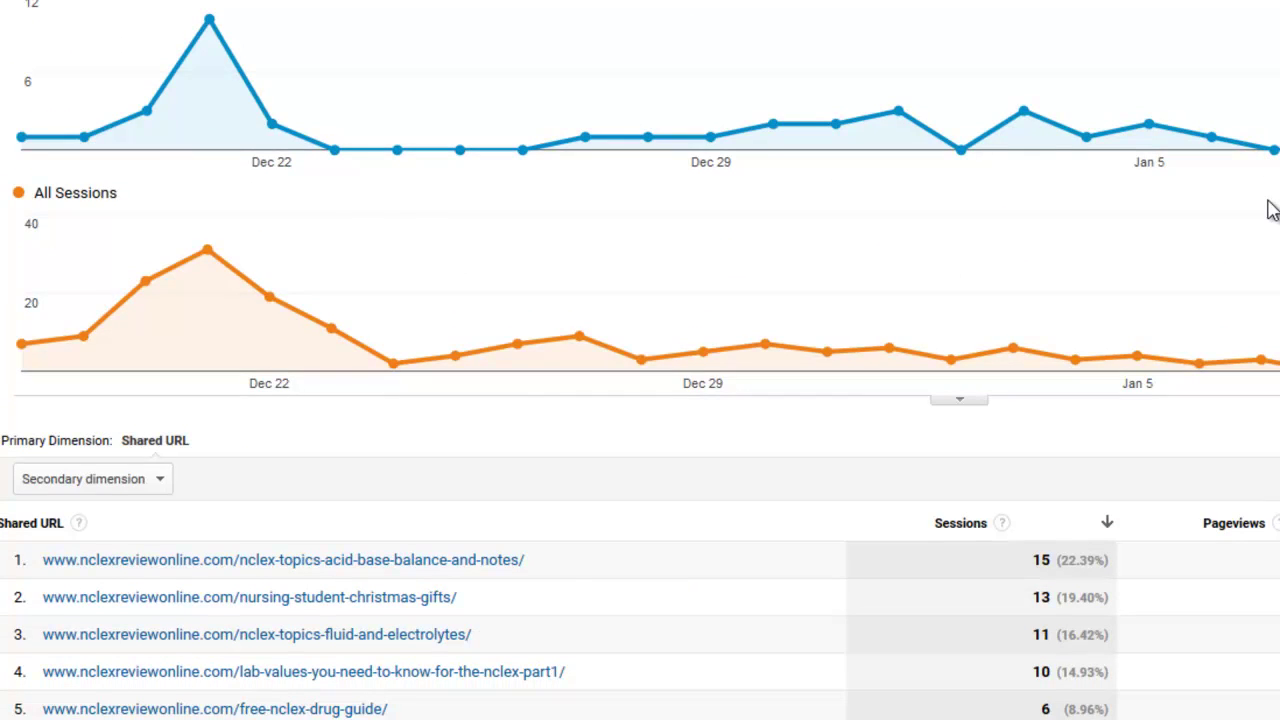
scroll(1270, 210, "down", 3)
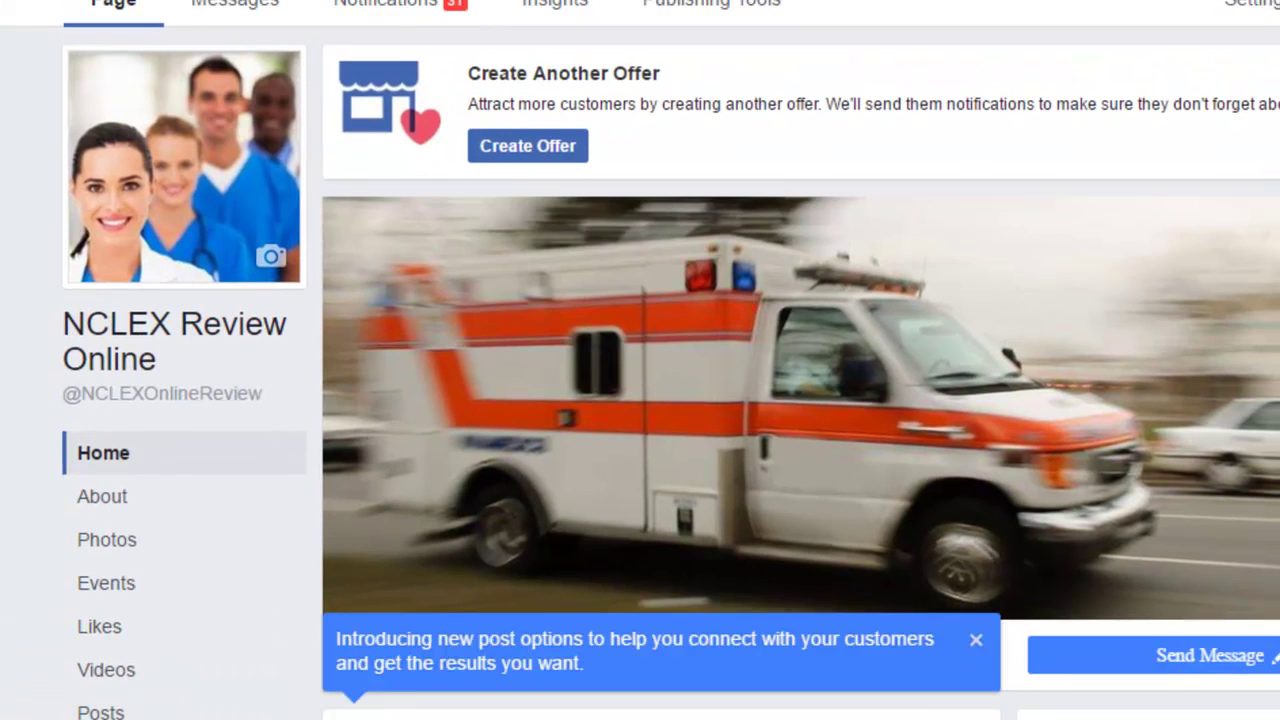
Look over the NCLEX Review Online Facebook page, and return to the shared URL list and social referral charts in Google Analytics
scroll(214, 286, "down", 3)
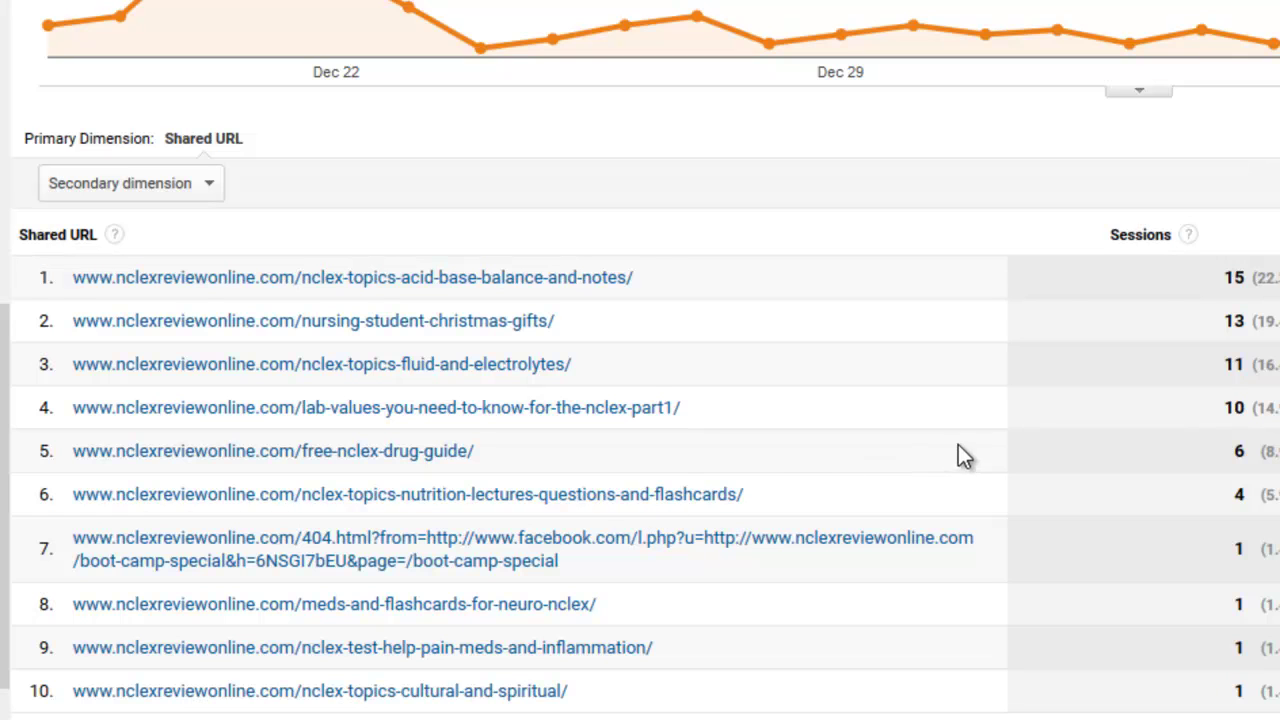
scroll(986, 457, "up", 3)
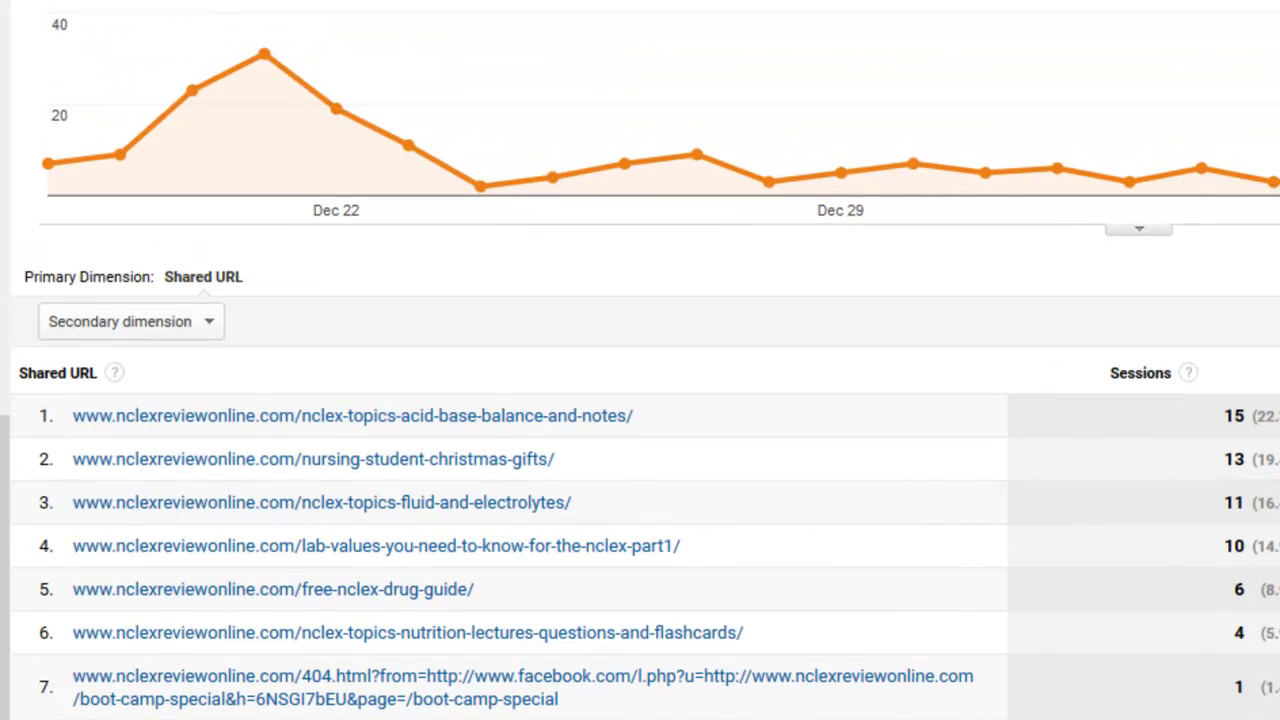
scroll(689, 517, "up", 5)
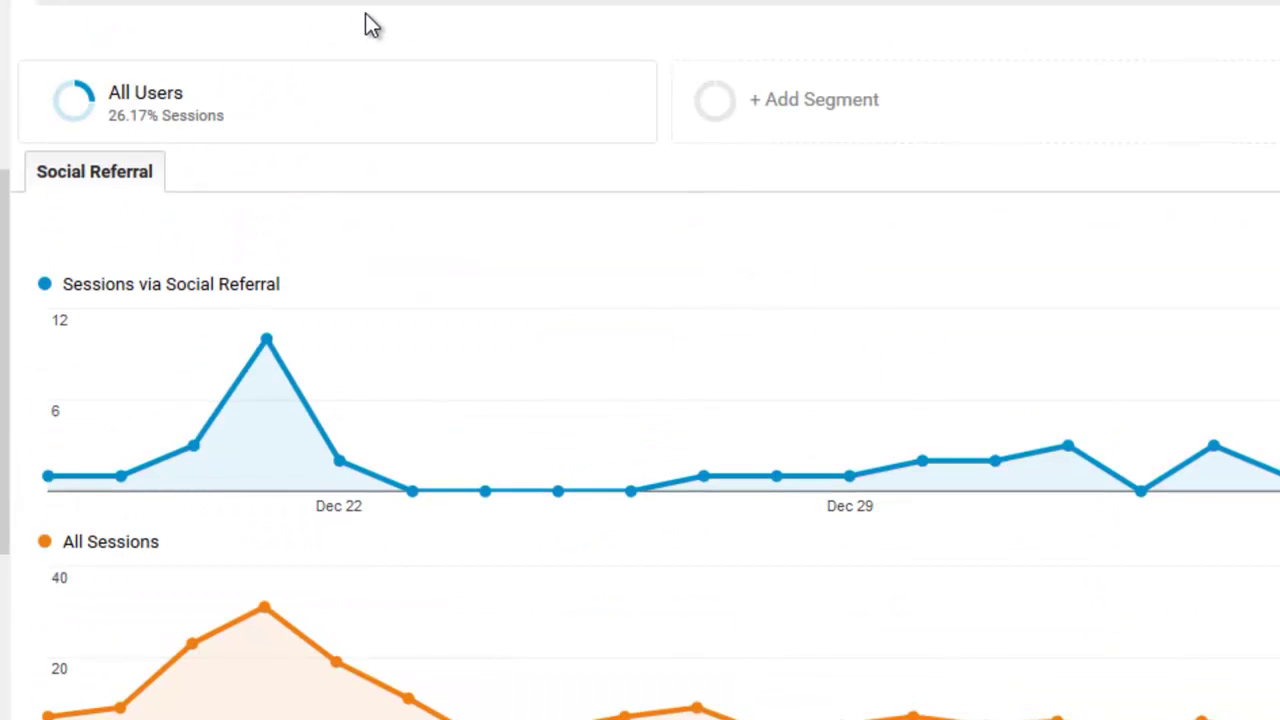